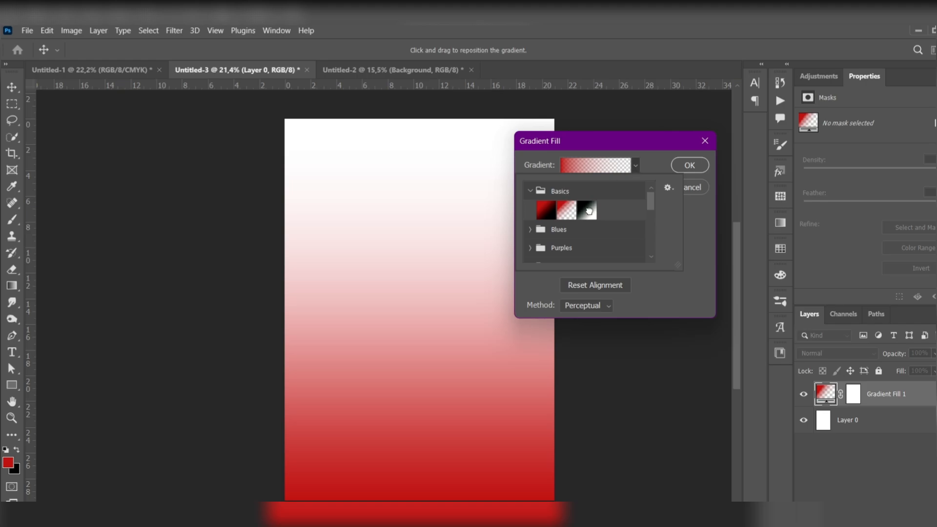
Step: Choose the Black, White preset for the gradient fill and set its dark colour stop to pure black (000000)
click(586, 210)
click(567, 168)
click(567, 168)
click(528, 319)
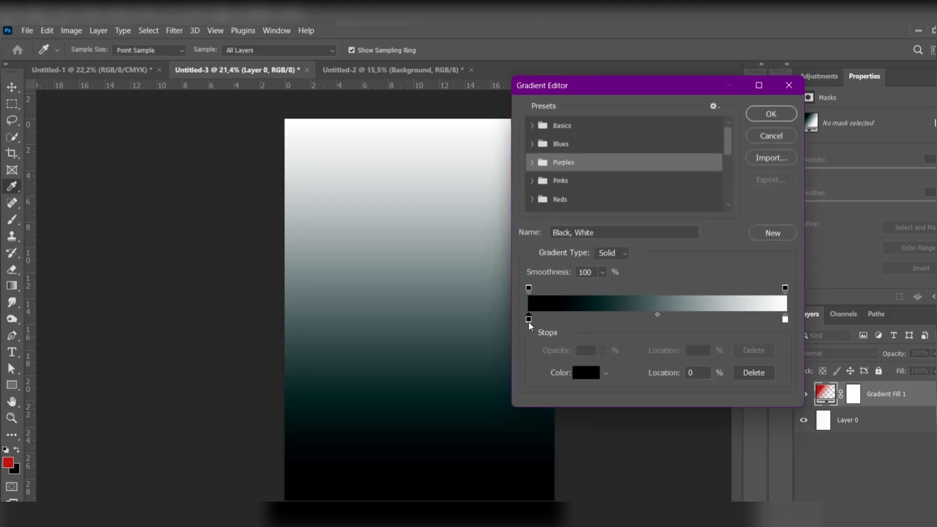
click(785, 288)
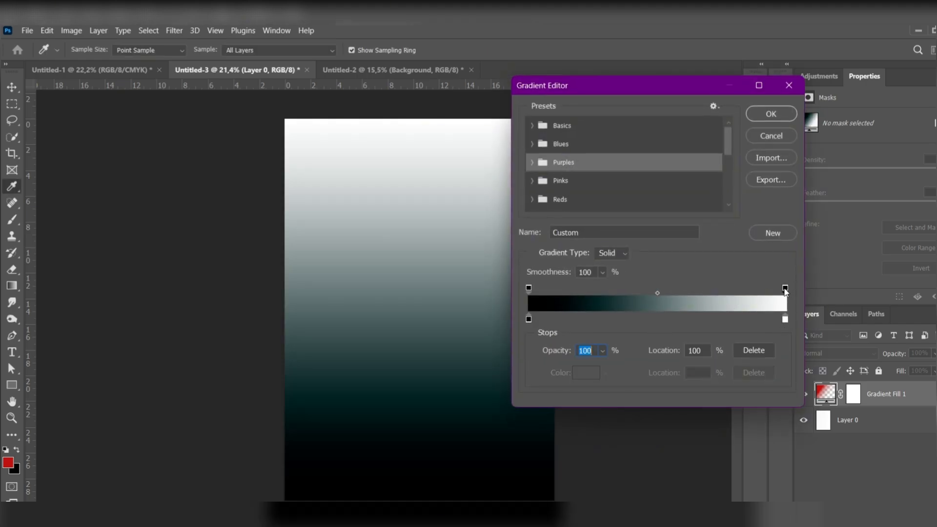
double_click(529, 319)
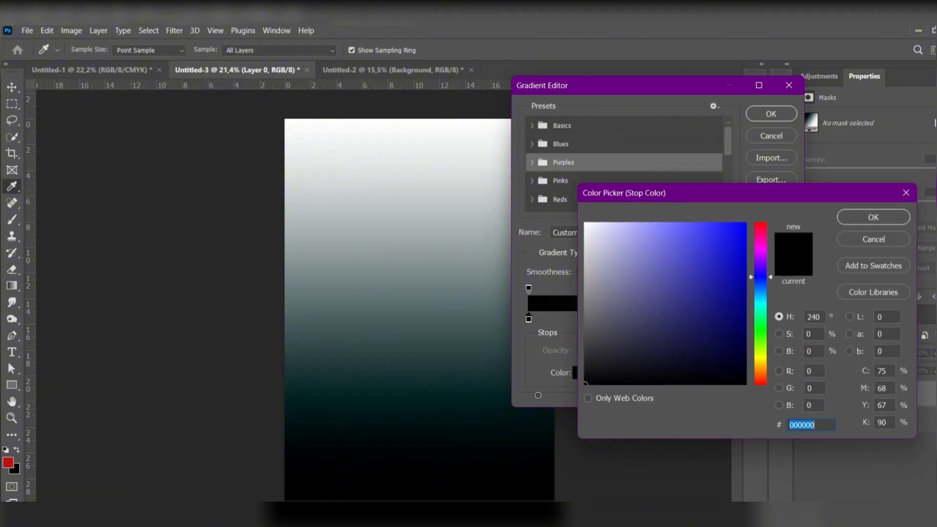
click(873, 217)
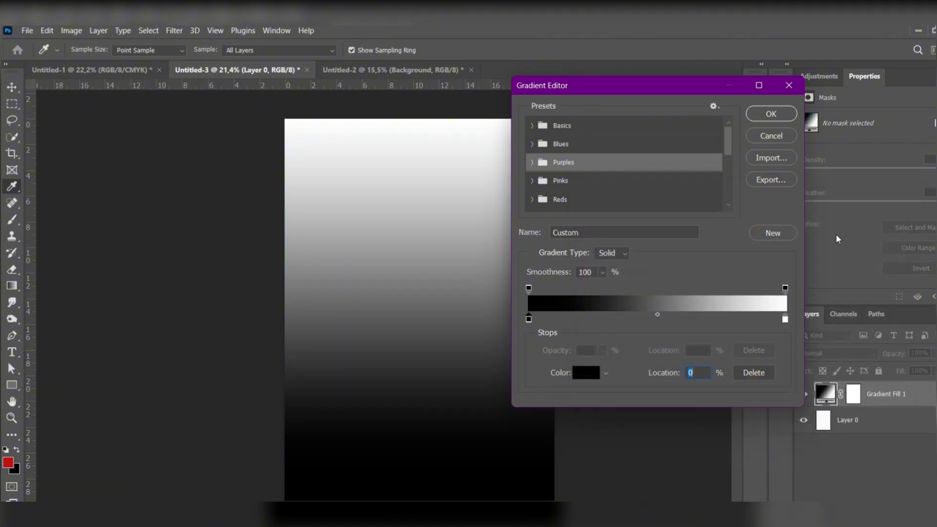
click(770, 114)
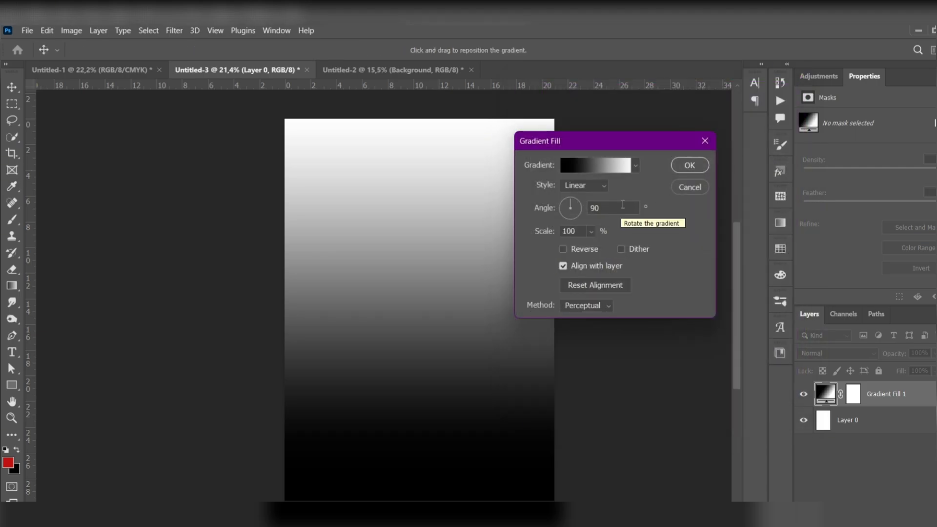
Step: Set the gradient fill's style to Radial with Dither on and change its black colour stop to white (ffffff)
click(585, 186)
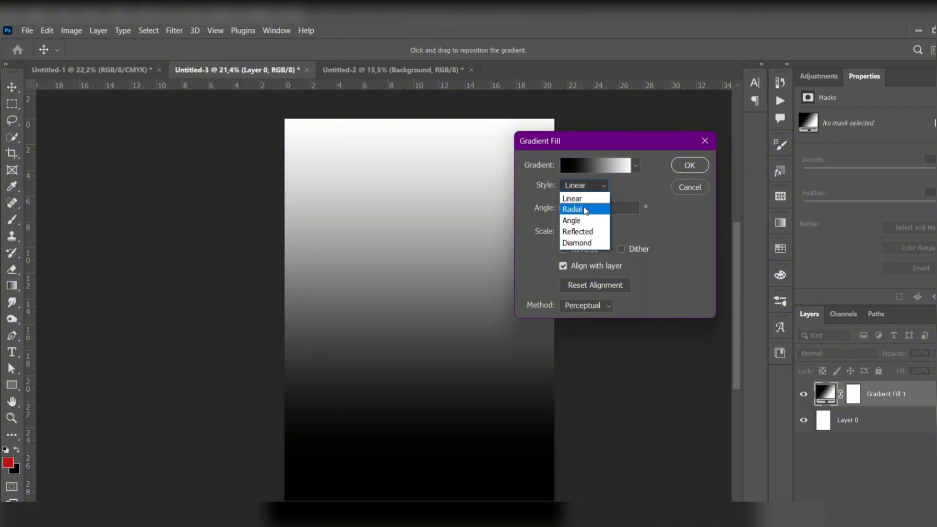
click(588, 207)
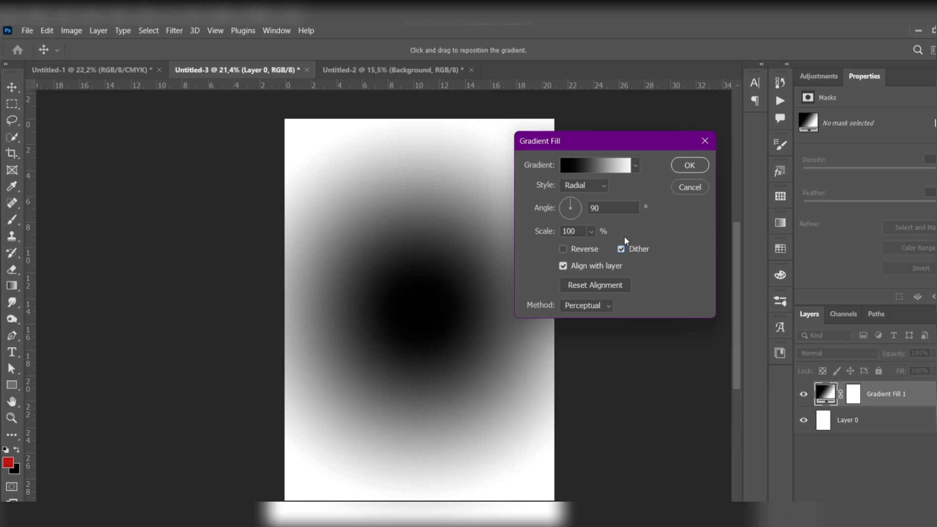
click(580, 168)
click(530, 317)
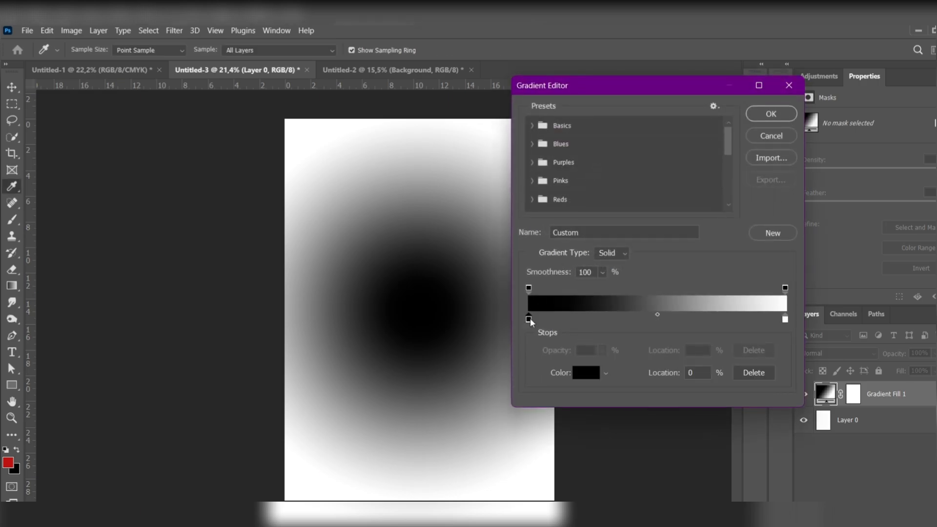
double_click(529, 317)
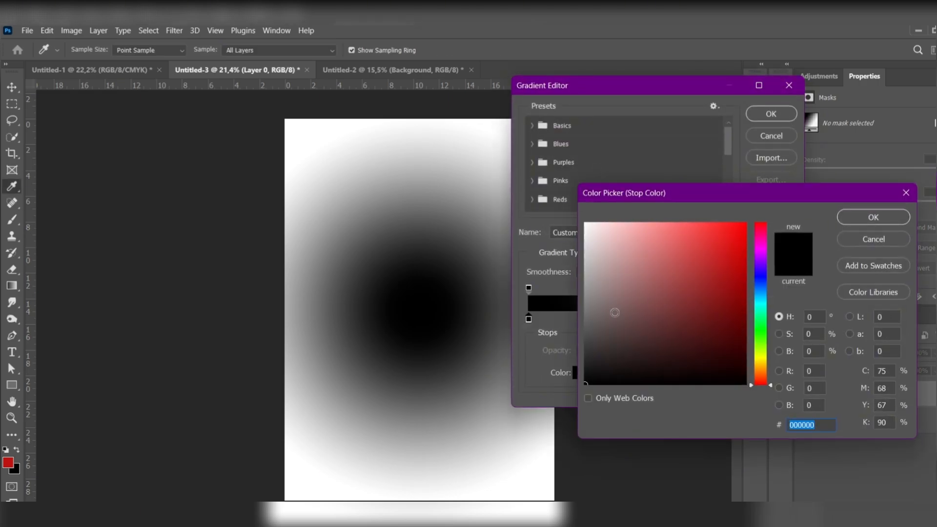
text(ffffff)
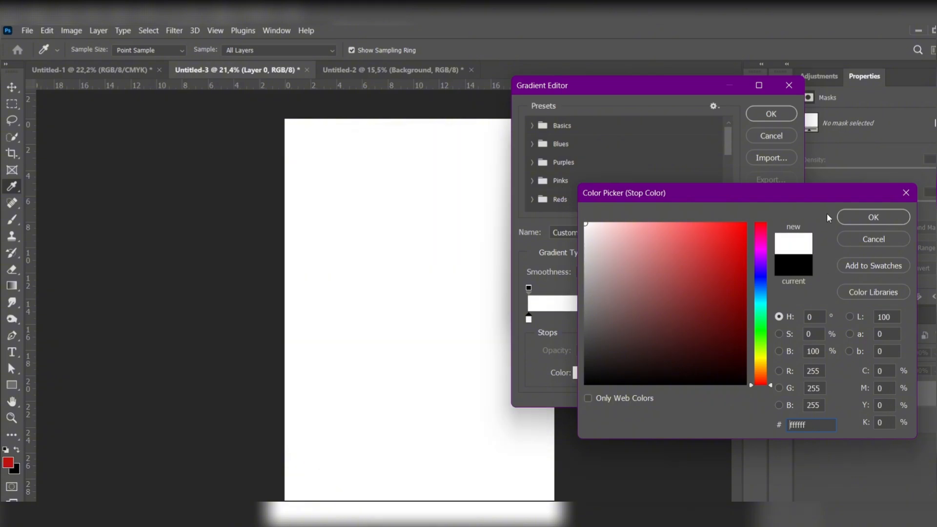
click(862, 218)
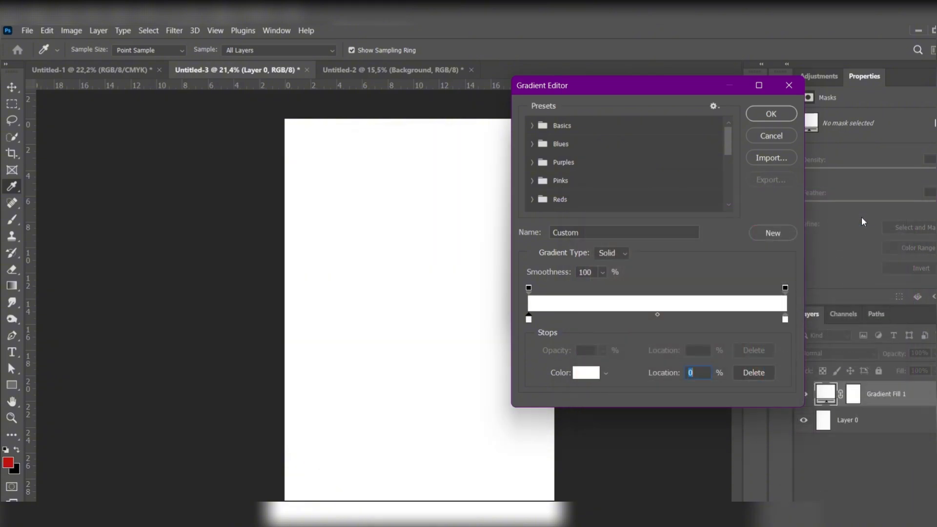
Step: Set the gradient's end colour stop to light grey (c8c8c8) and apply the fill with its scale at 140%
click(783, 320)
double_click(784, 320)
drag(624, 292, 572, 256)
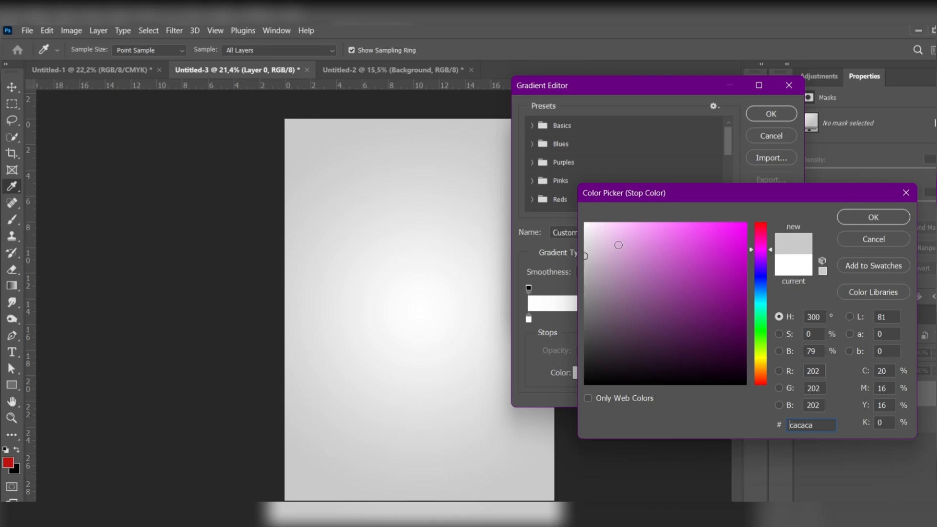
drag(586, 255, 584, 258)
click(851, 216)
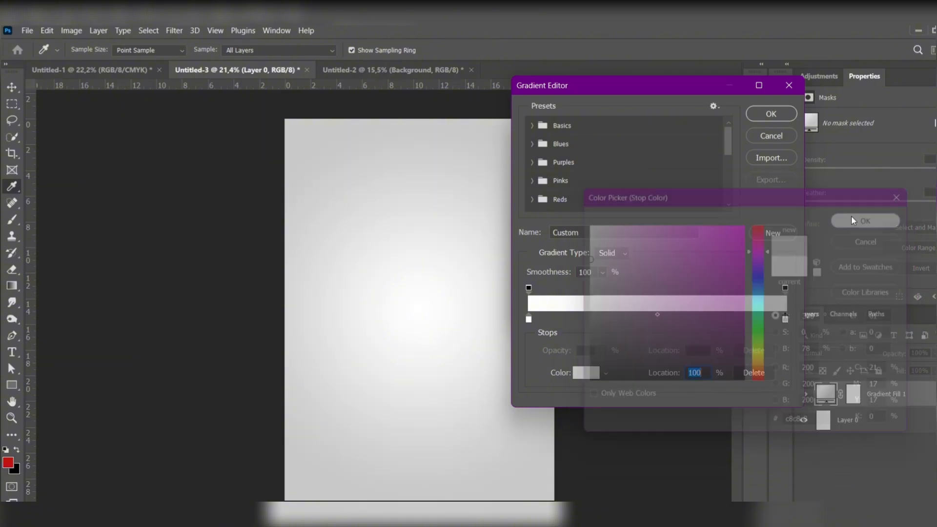
click(756, 118)
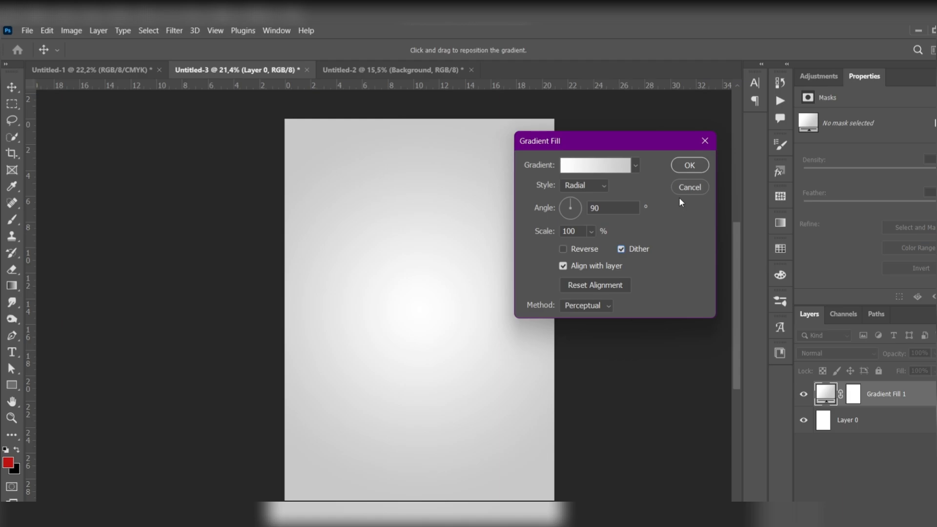
mouse_move(551, 233)
mouse_down()
mouse_move(562, 235)
mouse_move(550, 238)
mouse_up()
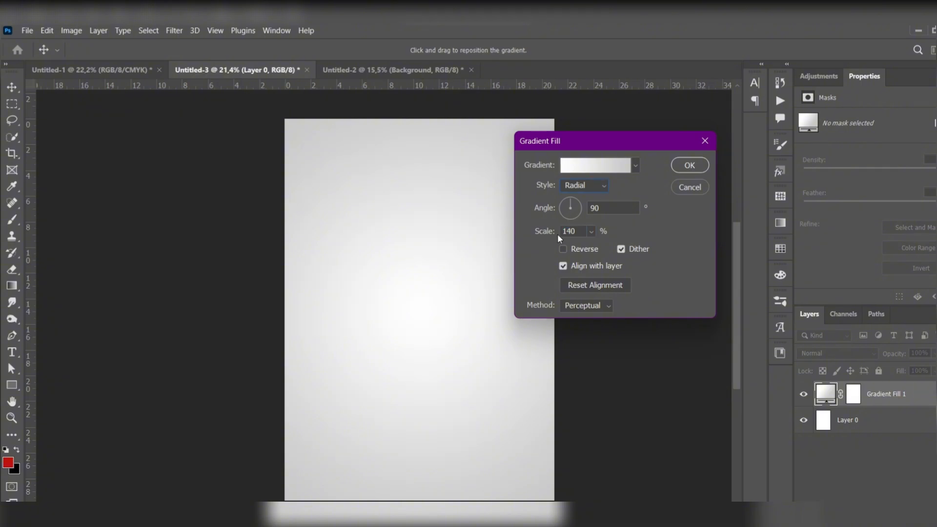
click(689, 166)
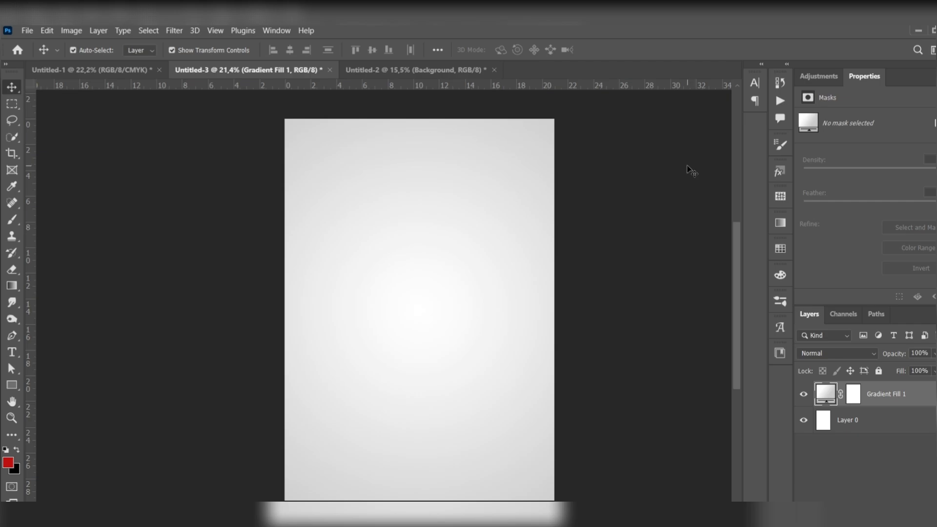
Step: Add 4,3% uniform monochromatic noise to the gradient fill, converting the layer to a smart object
click(174, 30)
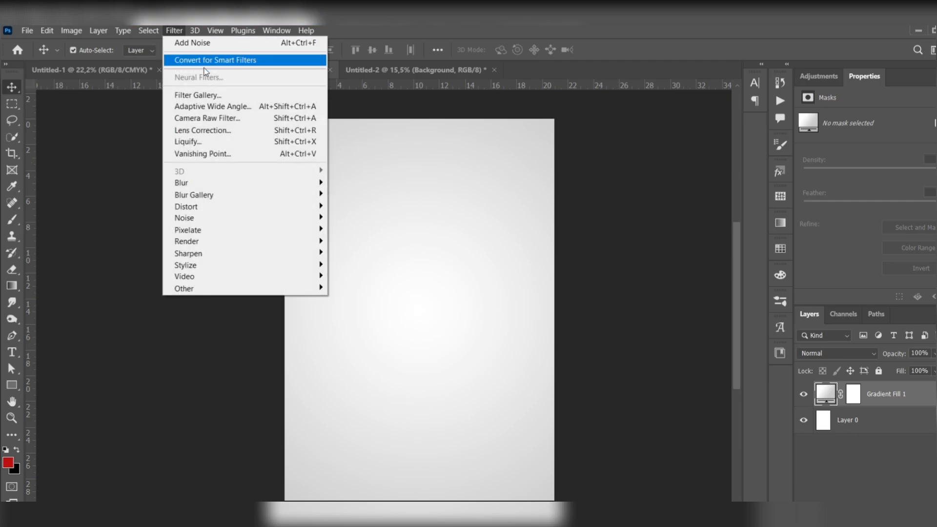
mouse_move(232, 218)
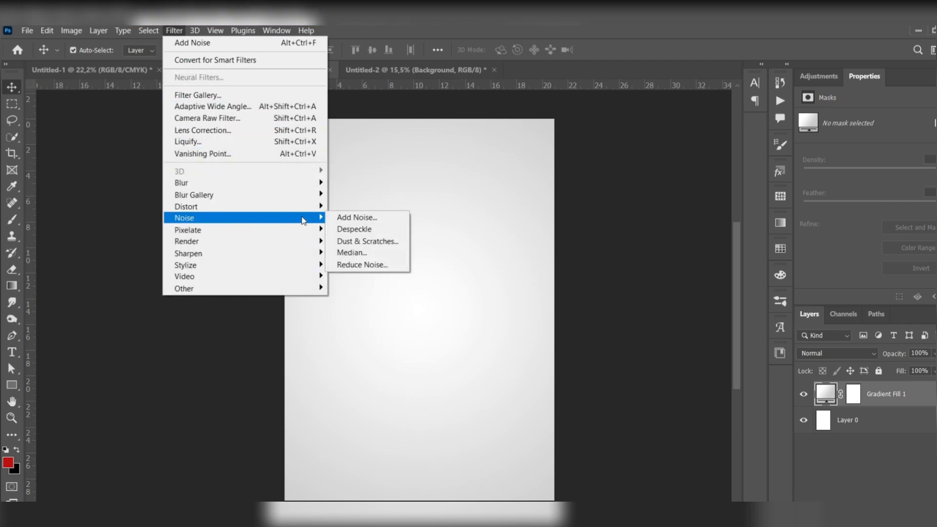
click(354, 219)
click(471, 231)
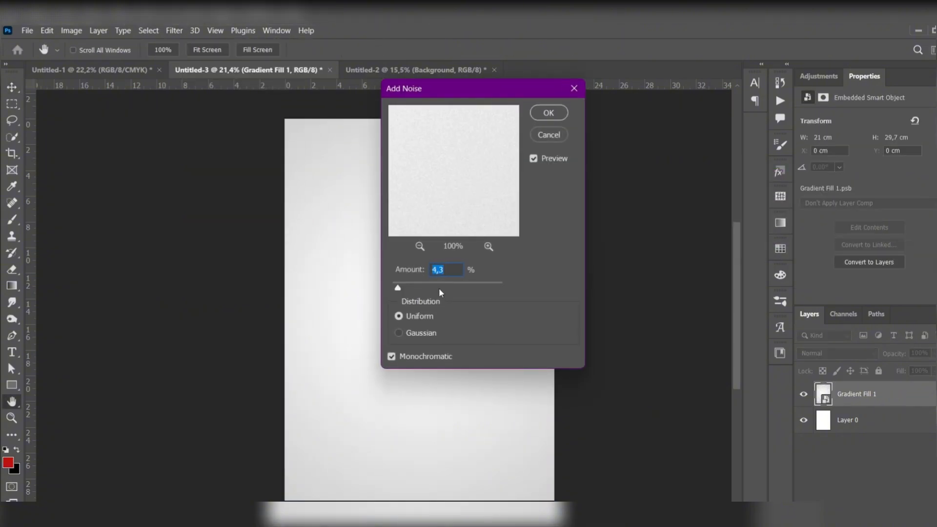
click(541, 111)
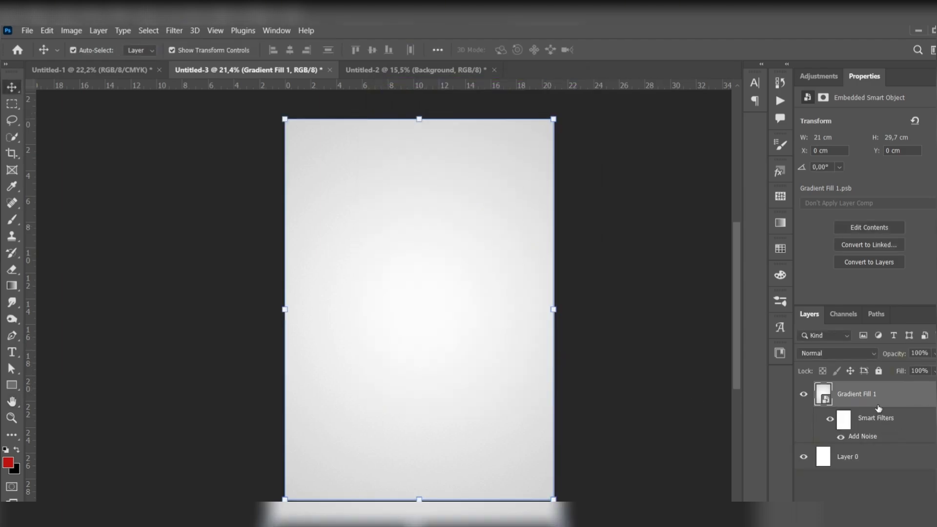
Step: Rename the gradient fill layer as BG
double_click(857, 393)
text(BG)
key(Return)
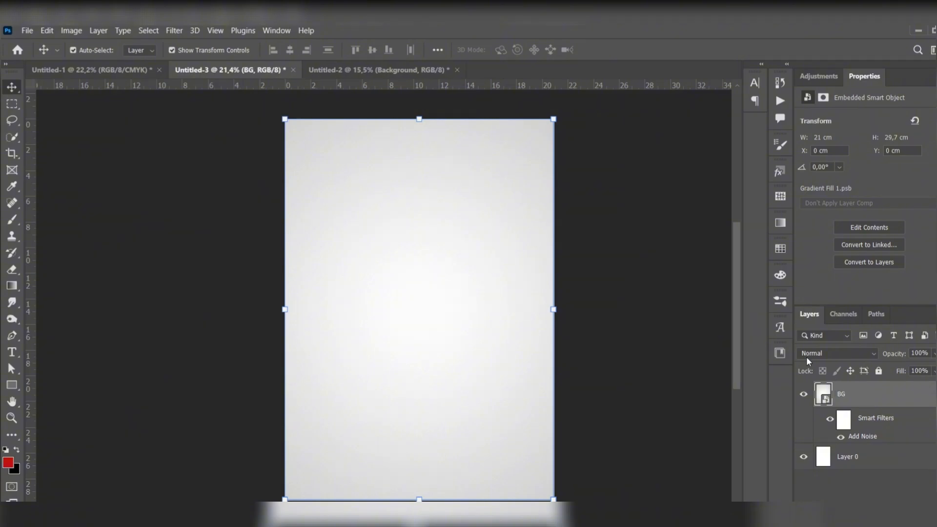
Step: Open the player cutout from the Untitled-2 document in the Camera Raw Filter and set Saturation to -100
click(379, 72)
click(353, 235)
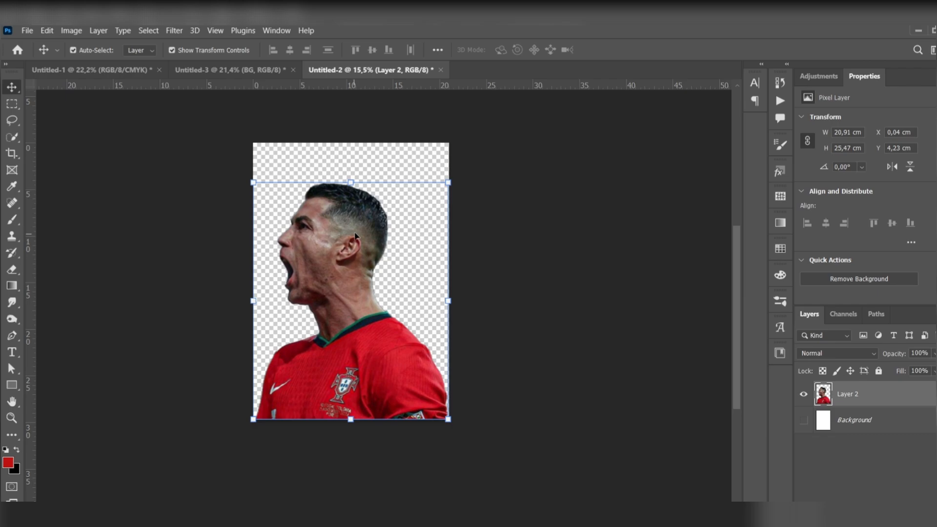
click(174, 30)
click(271, 141)
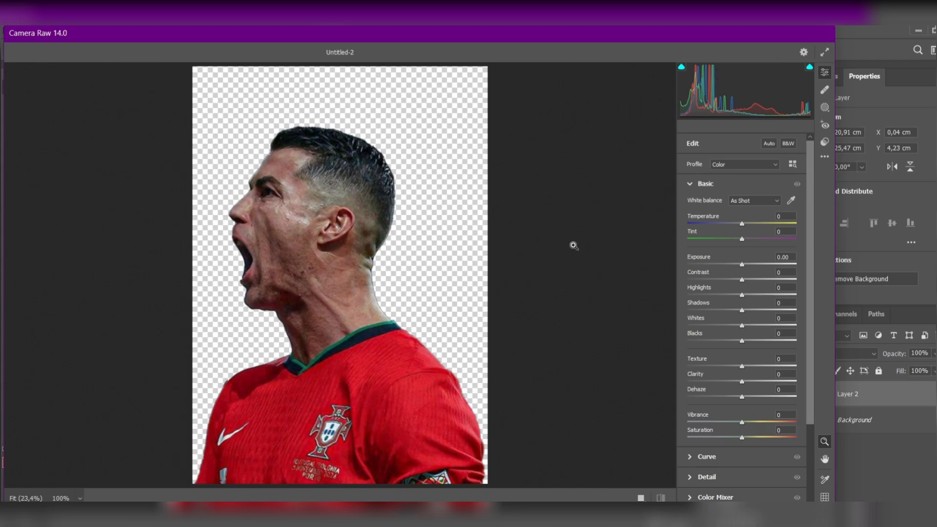
drag(740, 435, 685, 437)
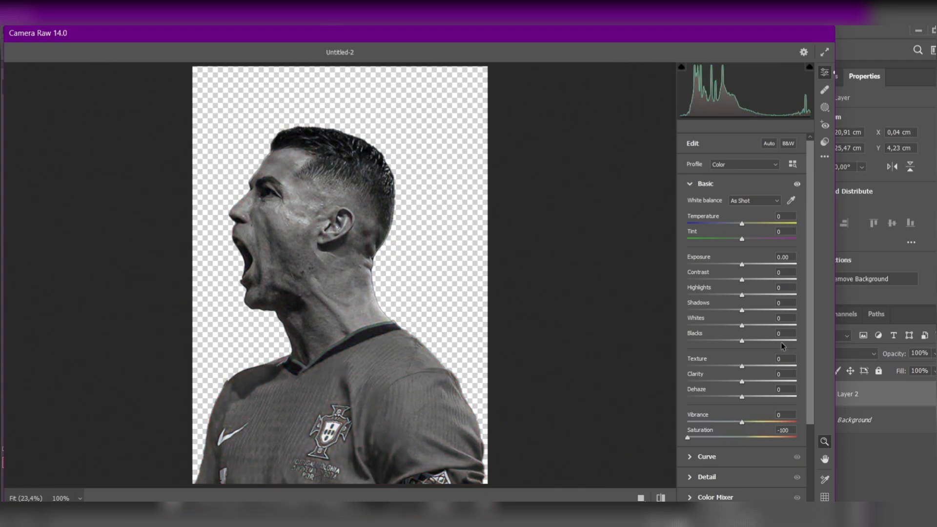
Step: Set Exposure +0.65, Contrast +35, Highlights +29, Shadows -28, Texture +46, Clarity +52 and Dehaze +12, and apply the Camera Raw filter
drag(742, 264, 727, 314)
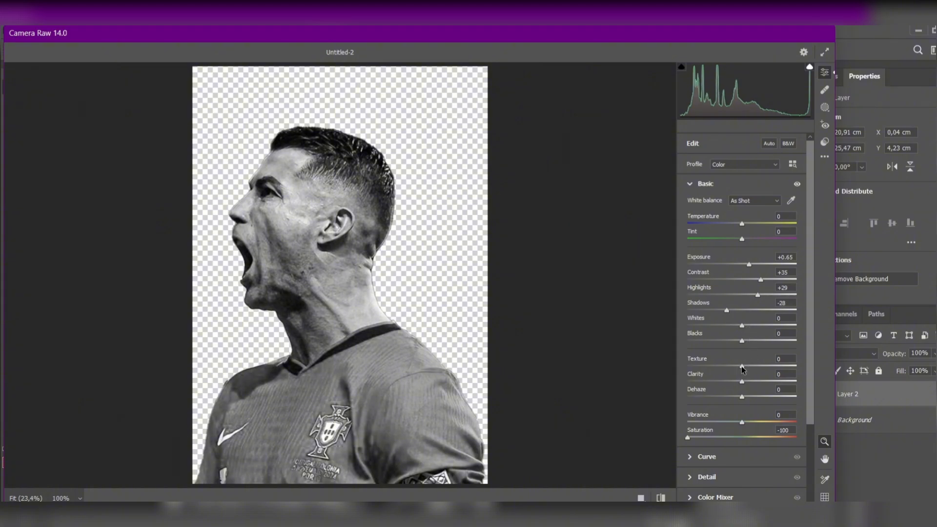
drag(741, 368, 773, 390)
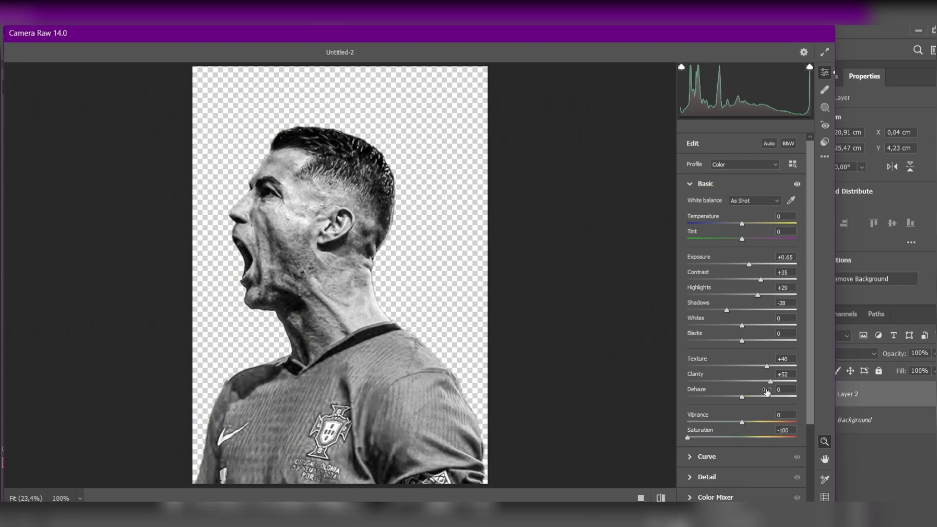
mouse_move(741, 396)
mouse_down()
mouse_move(761, 402)
mouse_move(750, 407)
mouse_up()
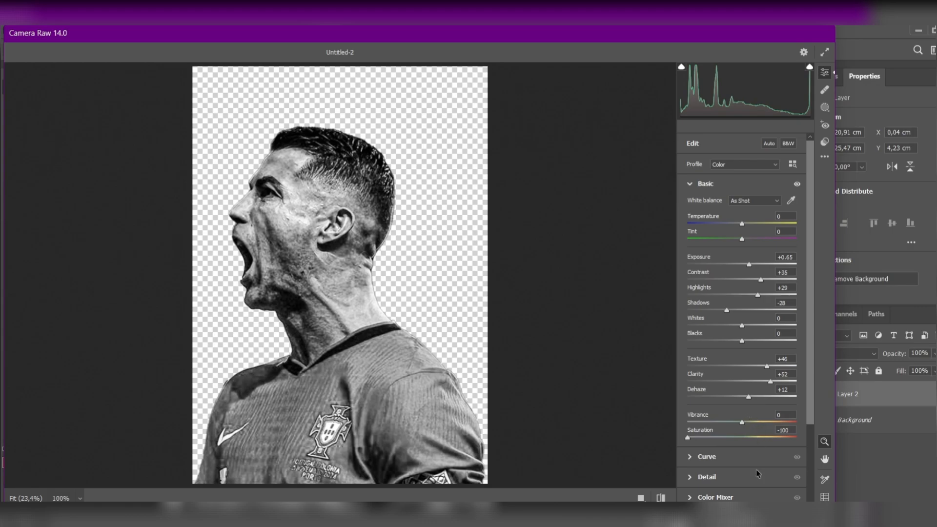
click(806, 518)
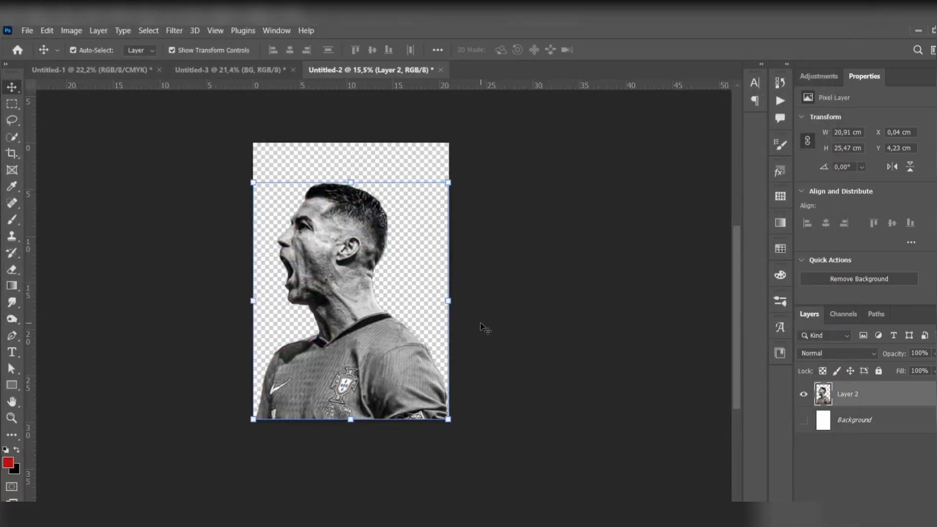
Step: Bring the black-and-white player cutout into the Untitled-3 poster, scale it to about 17 × 20,7 cm and centre it on the page
drag(345, 277, 408, 314)
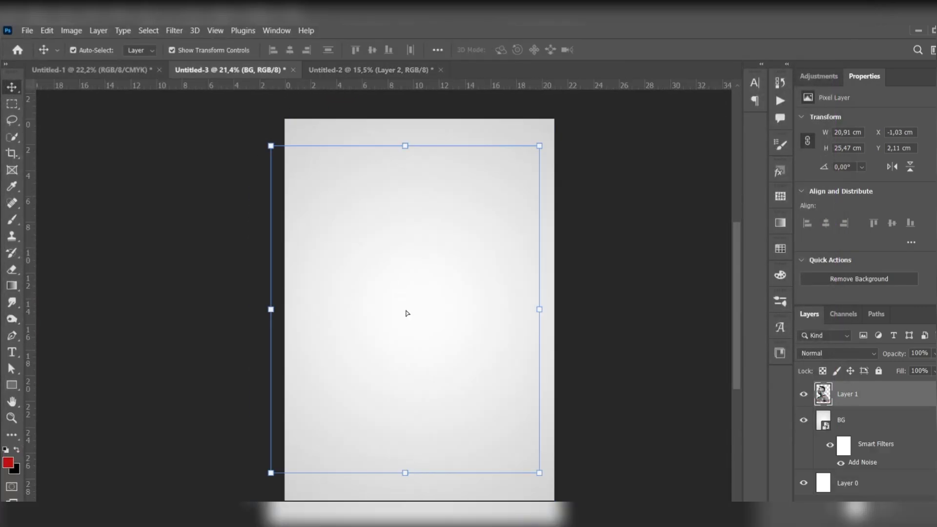
drag(405, 146, 406, 207)
drag(416, 265, 431, 234)
click(12, 87)
click(177, 167)
Step: Flip the player cutout horizontally with Free Transform
click(389, 253)
right_click(389, 251)
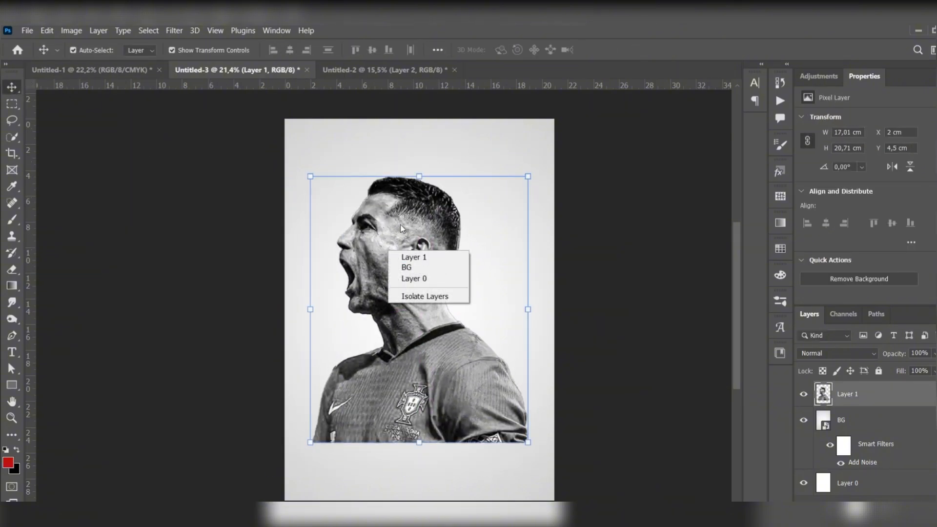
click(400, 225)
key(ctrl+t)
right_click(401, 225)
click(450, 471)
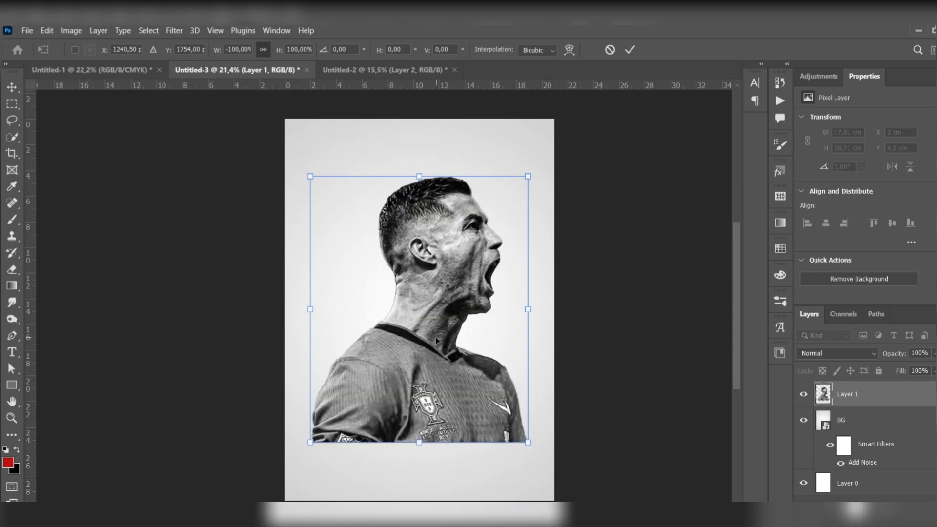
Step: With the Pen tool in Path mode, draw a downward arc from the player's back shoulder across the crest to beyond the front shoulder
click(11, 335)
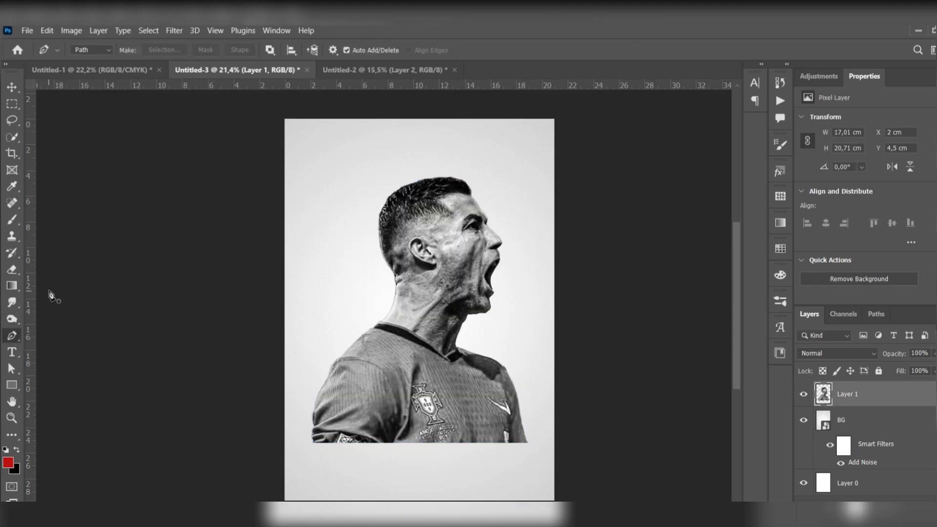
click(96, 52)
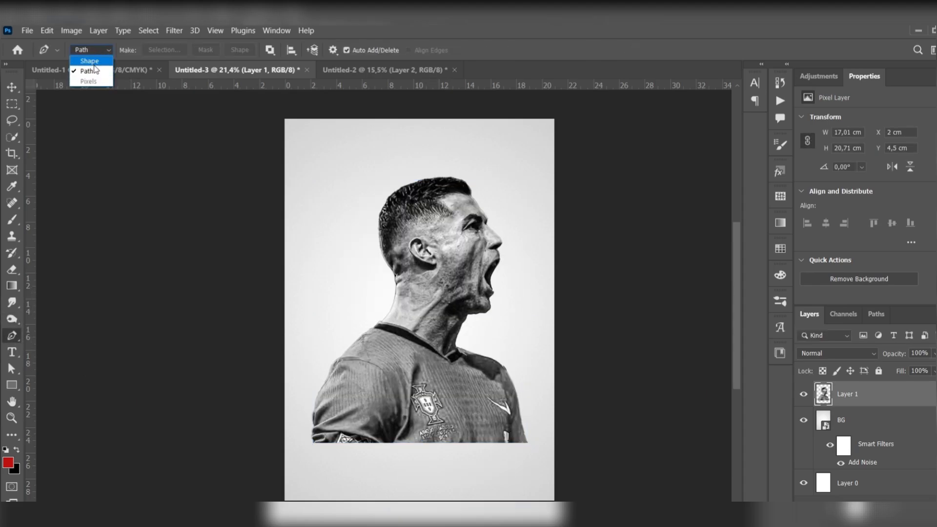
click(89, 71)
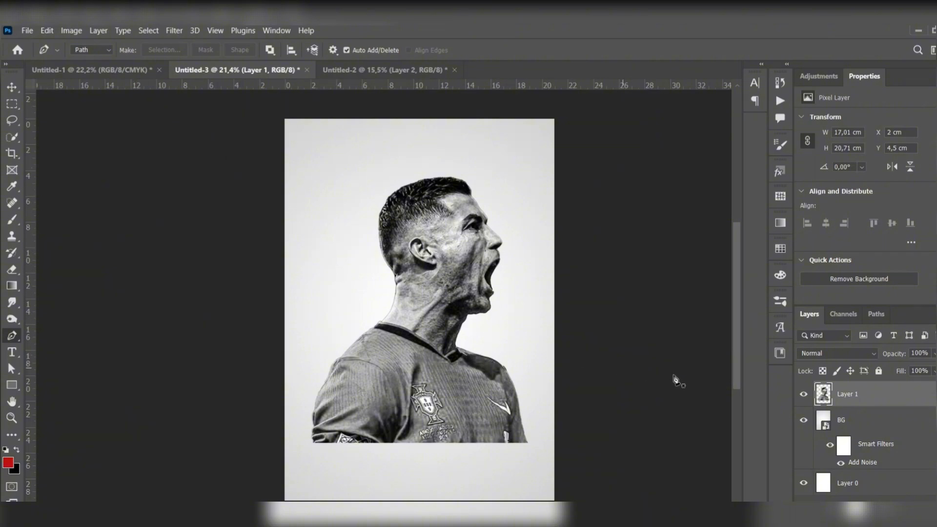
scroll(449, 383, down, 3)
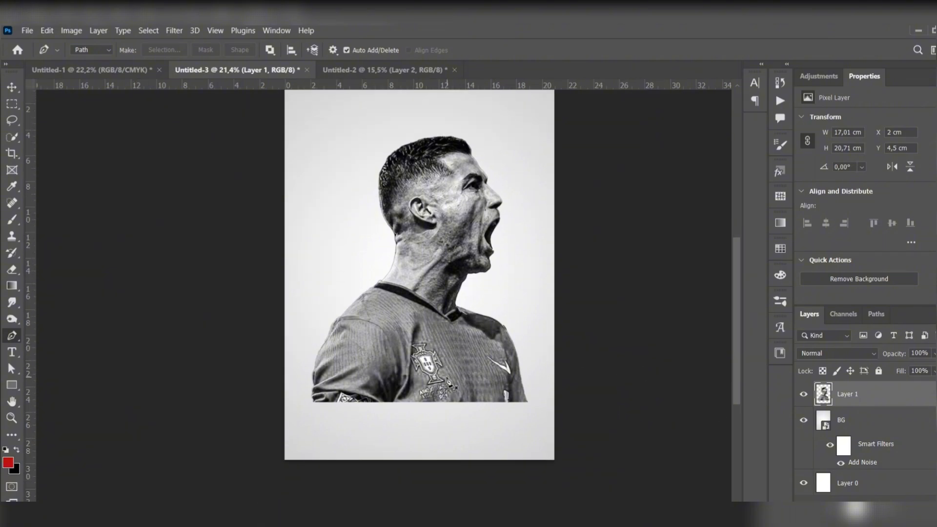
key(ctrl+t)
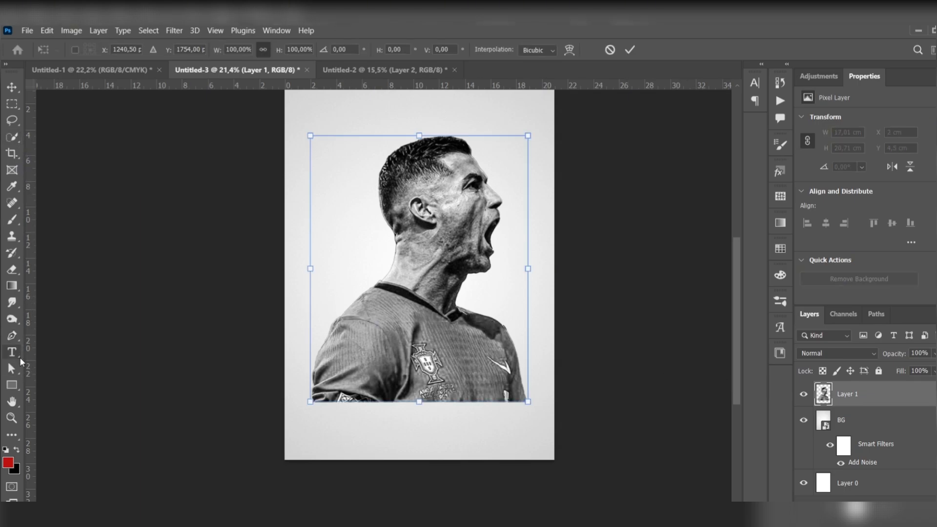
click(11, 336)
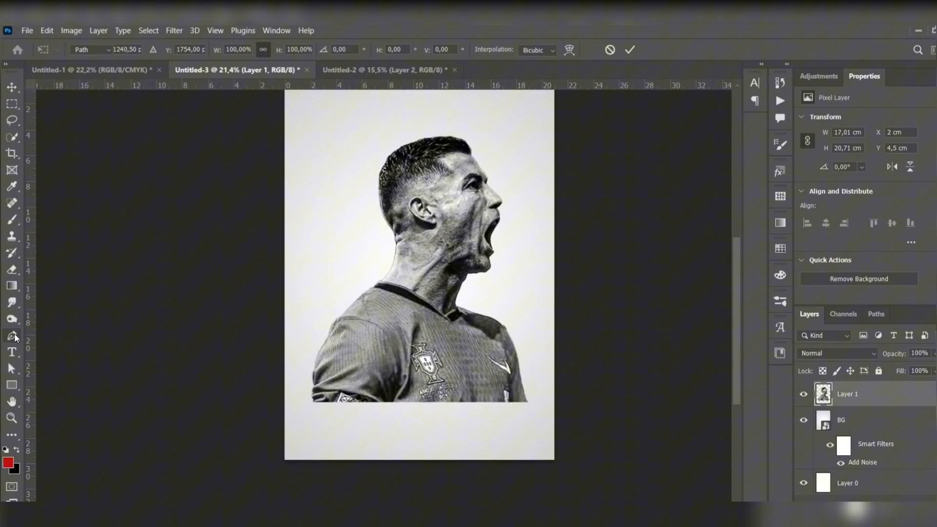
click(346, 310)
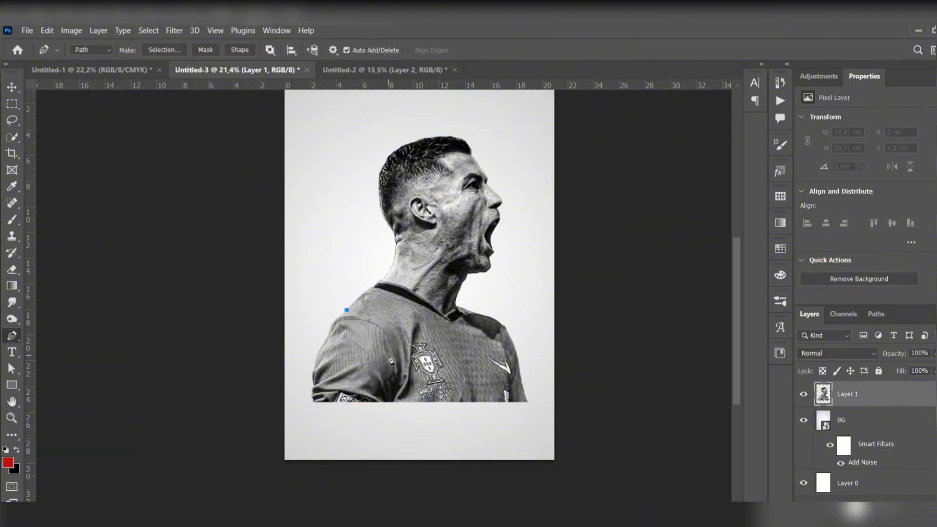
click(409, 362)
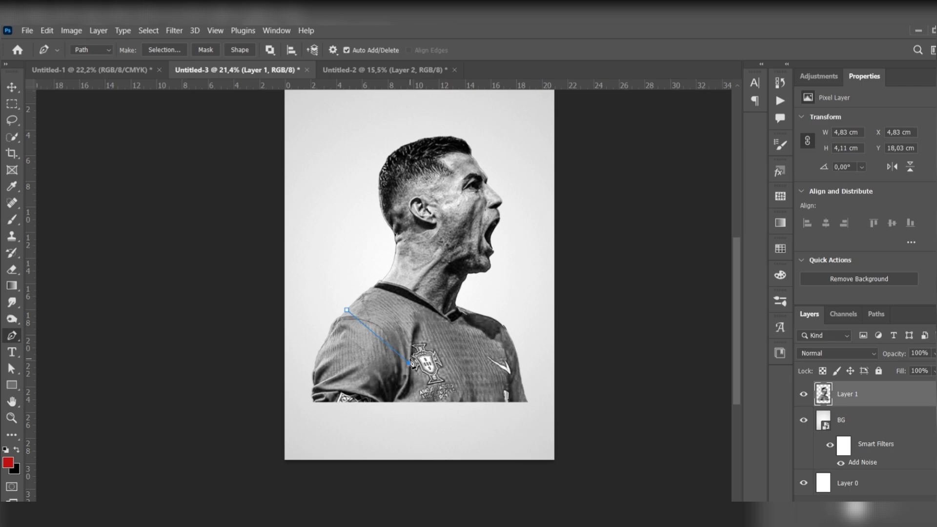
key(ctrl+z)
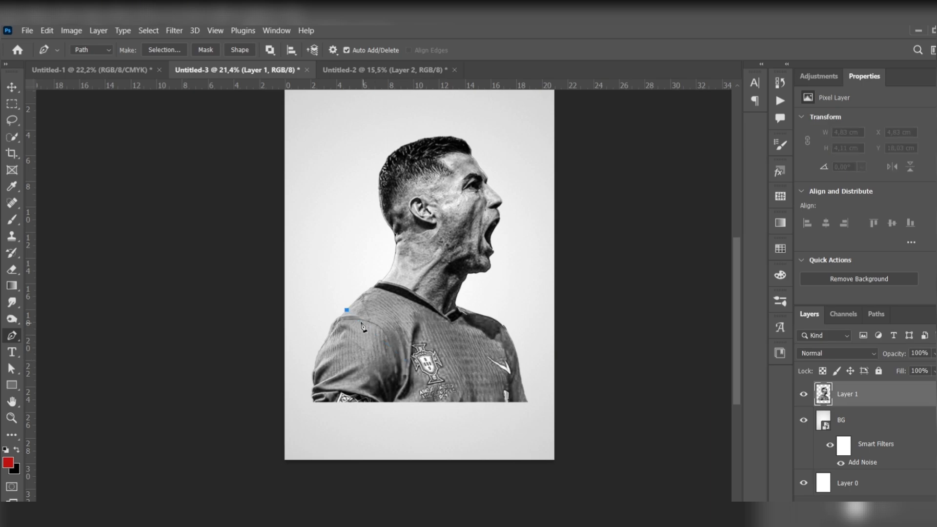
drag(422, 365, 482, 376)
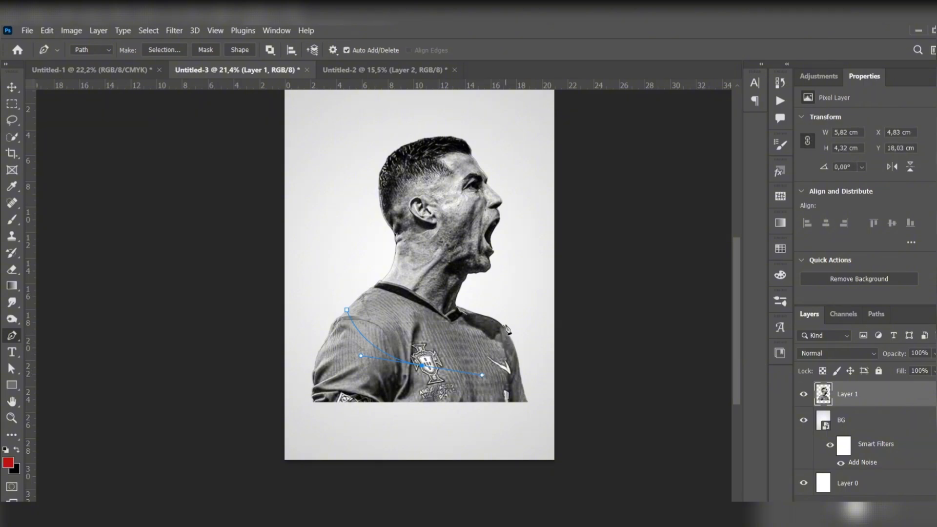
drag(539, 272, 540, 260)
Step: Close the pen path around the player's lower torso and the bottom of the page, about 21 × 15,4 cm overall
drag(552, 449, 549, 455)
drag(426, 469, 391, 463)
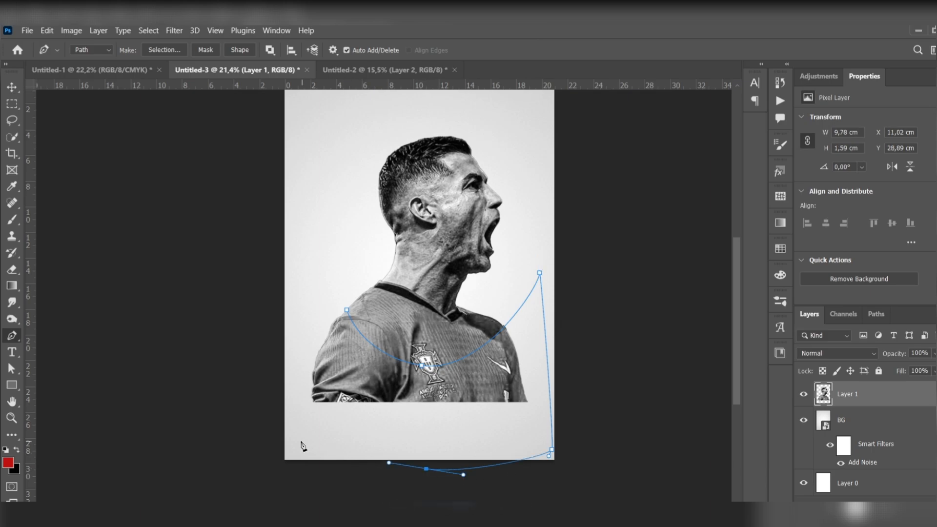
drag(300, 441, 292, 430)
drag(284, 374, 289, 360)
drag(347, 309, 369, 310)
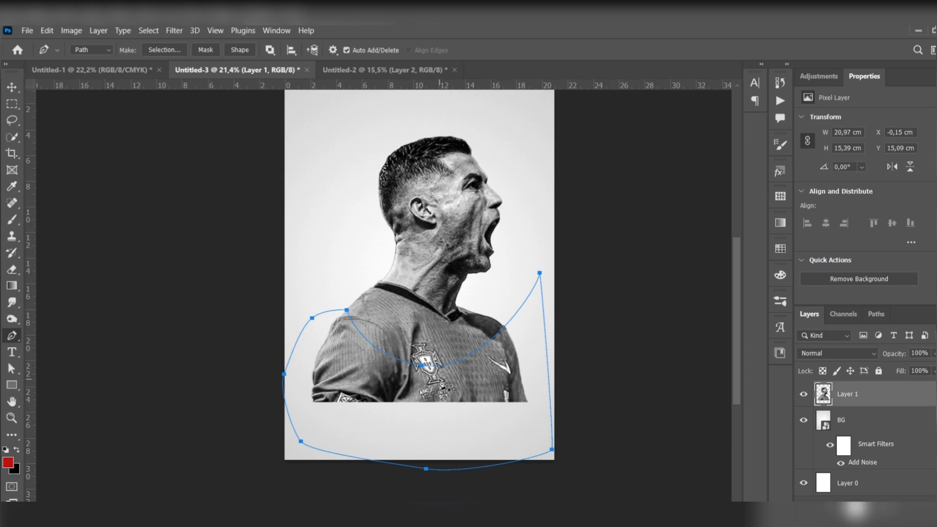
Step: Turn the path into a selection with 0 px feather, add it to Layer 1 as a layer mask and invert the mask
right_click(454, 395)
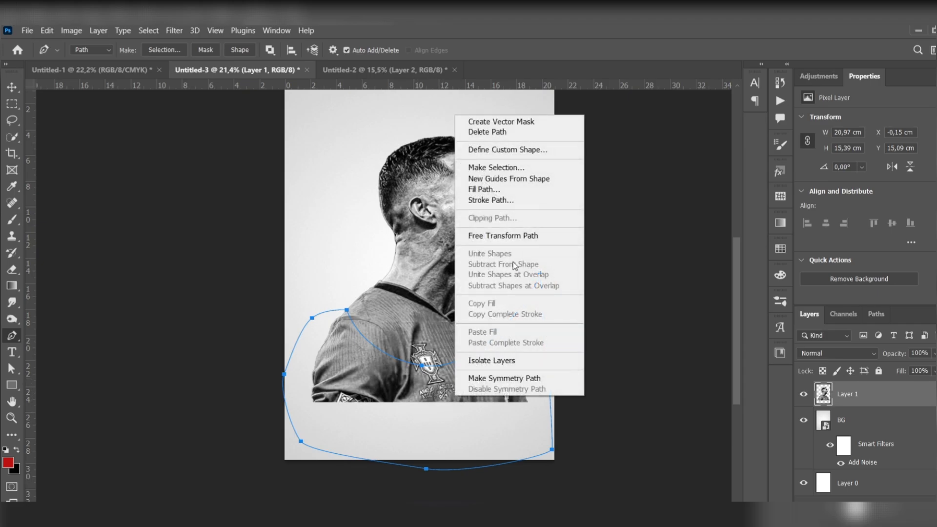
click(514, 167)
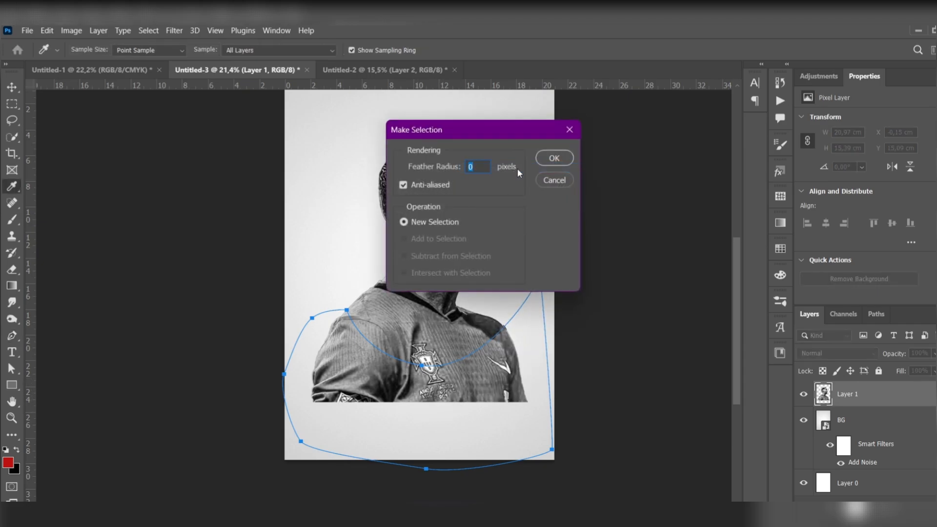
click(554, 158)
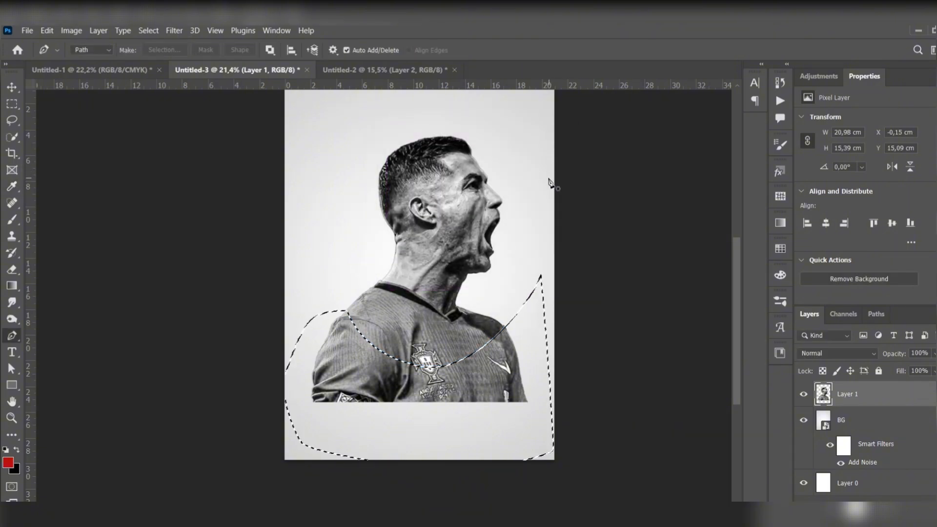
click(876, 508)
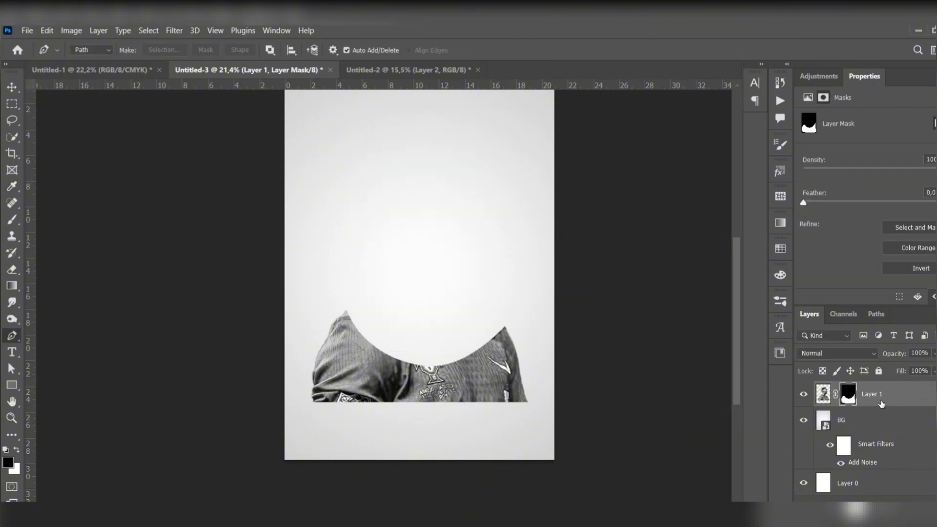
key(ctrl+i)
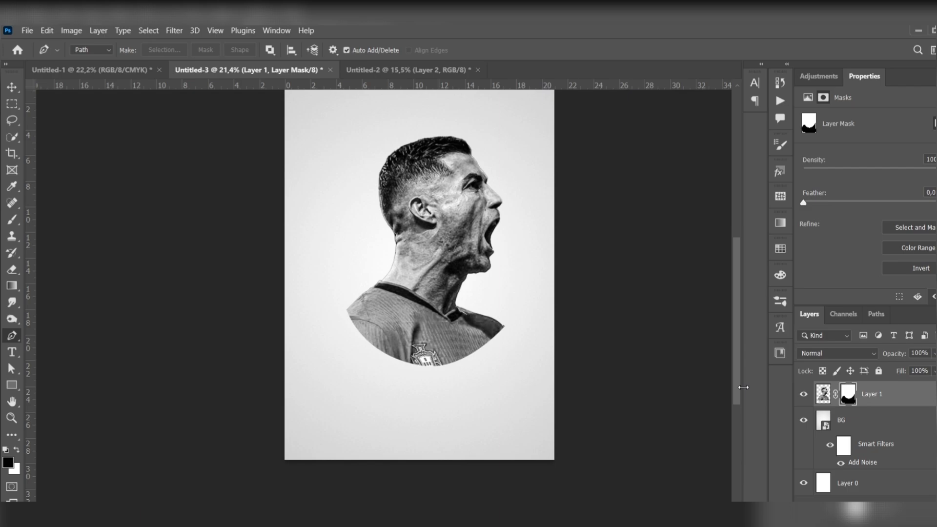
Step: Move the masked player slightly down to about X 1,56 cm, Y 5,49 cm and deselect the layer
key(v)
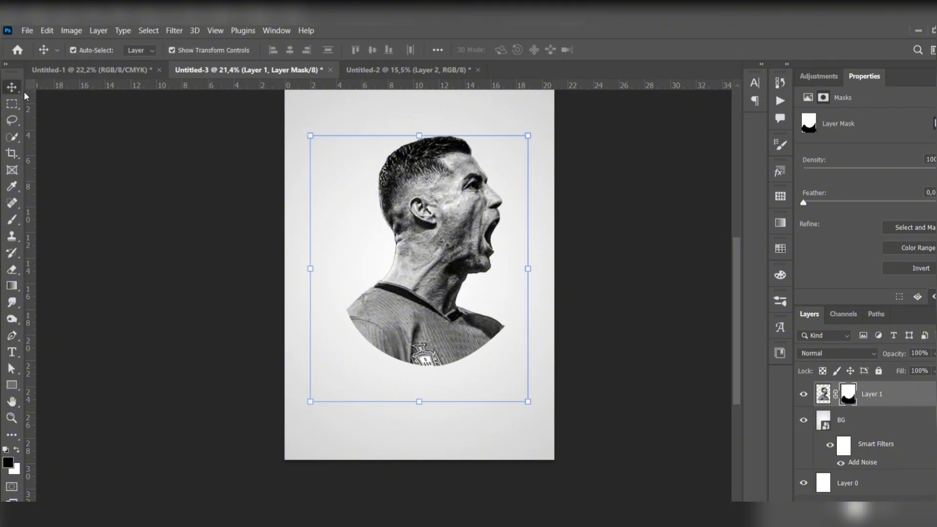
drag(475, 237, 469, 250)
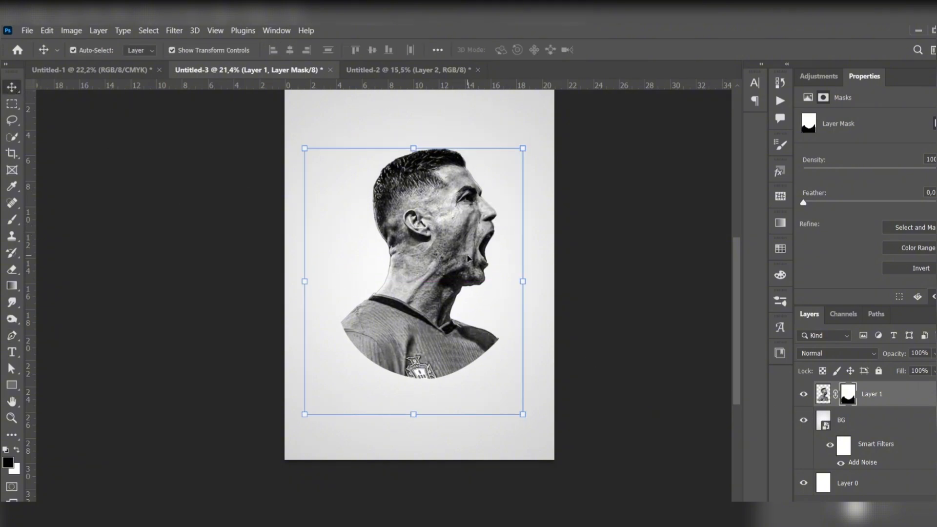
scroll(467, 258, down, 2)
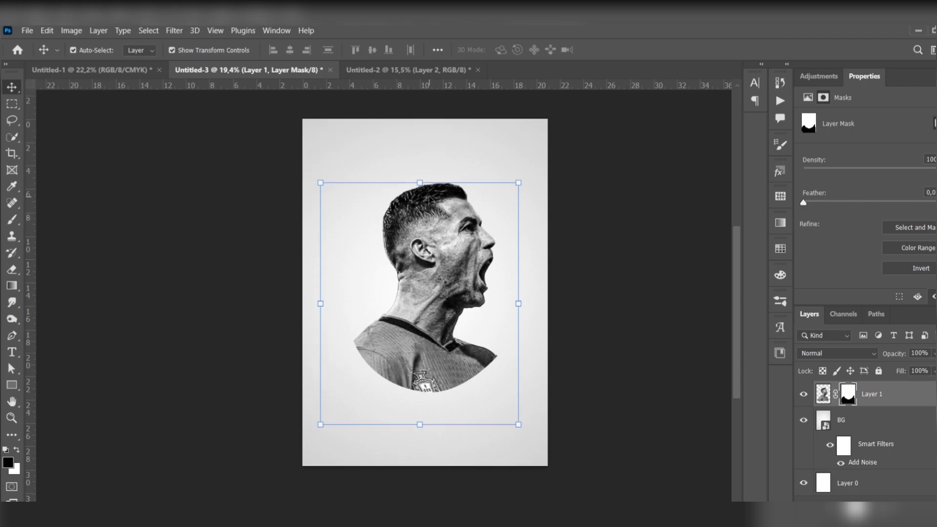
click(291, 265)
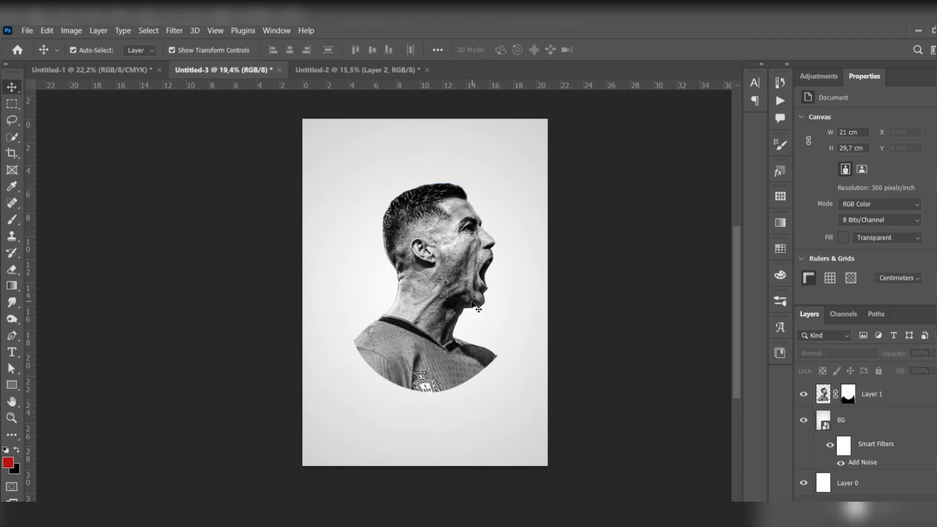
Step: Add the text "RONALDO" above the player's head in black A4 SPEED Bold at 66,67 pt
click(12, 351)
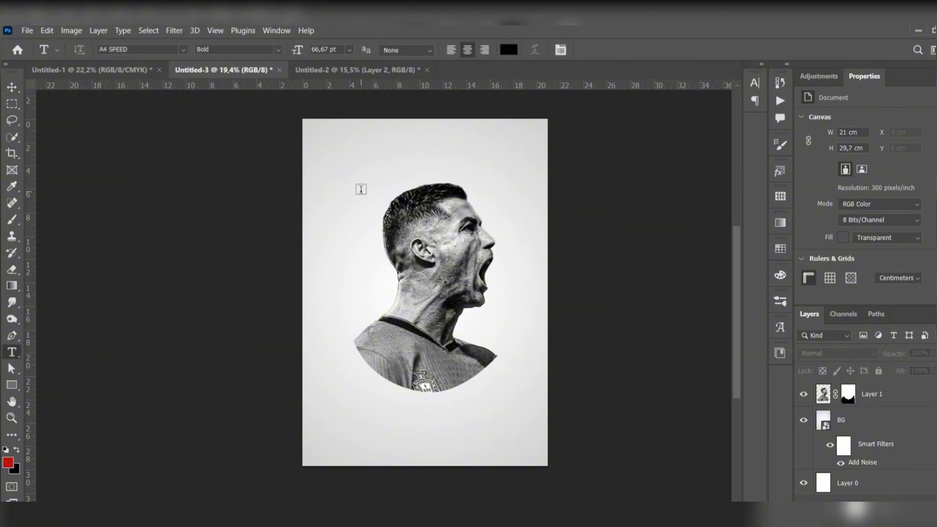
click(376, 150)
text(R)
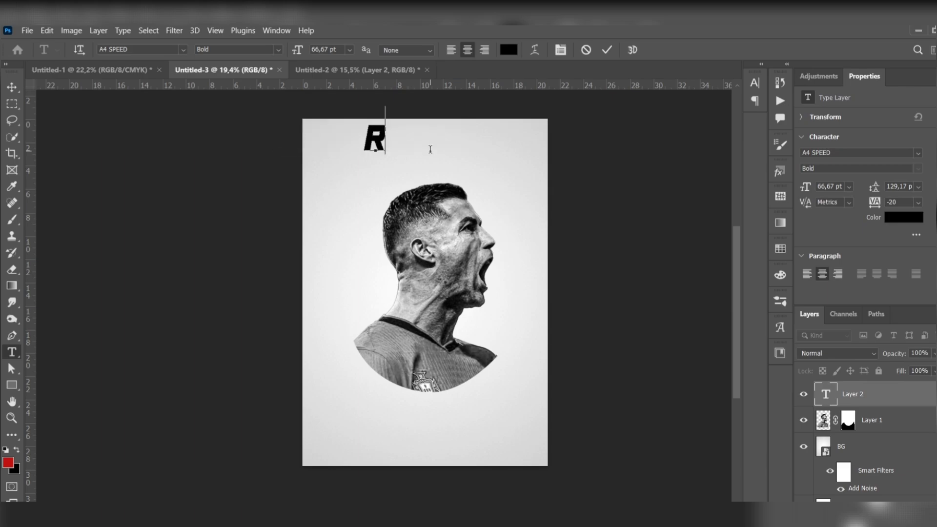
text(ONALDO)
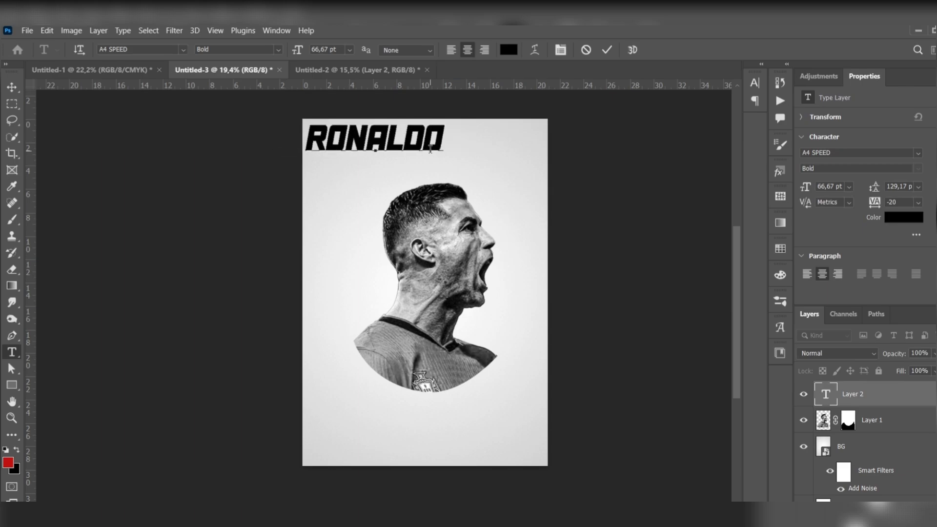
click(12, 87)
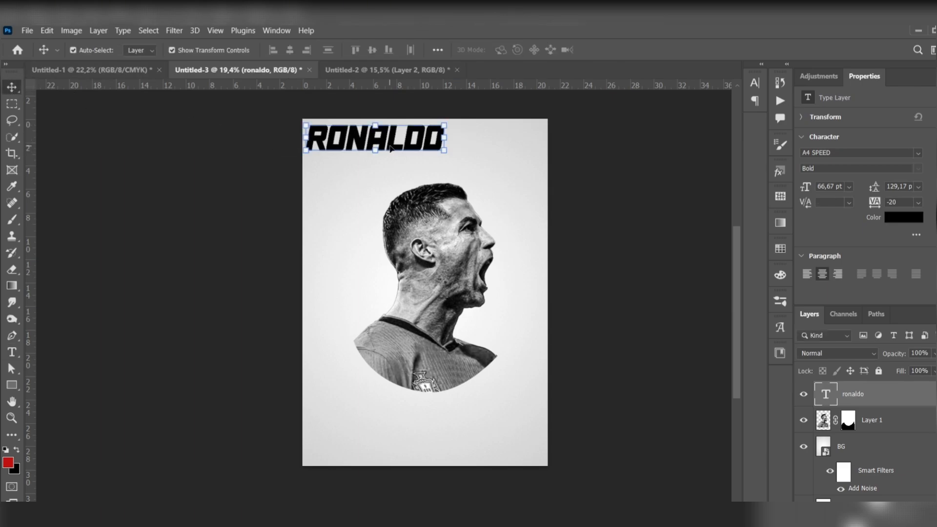
Step: Enlarge the RONALDO text to about 91 pt, rotate it 90° counterclockwise and place it vertically along the player's back
drag(396, 146, 484, 165)
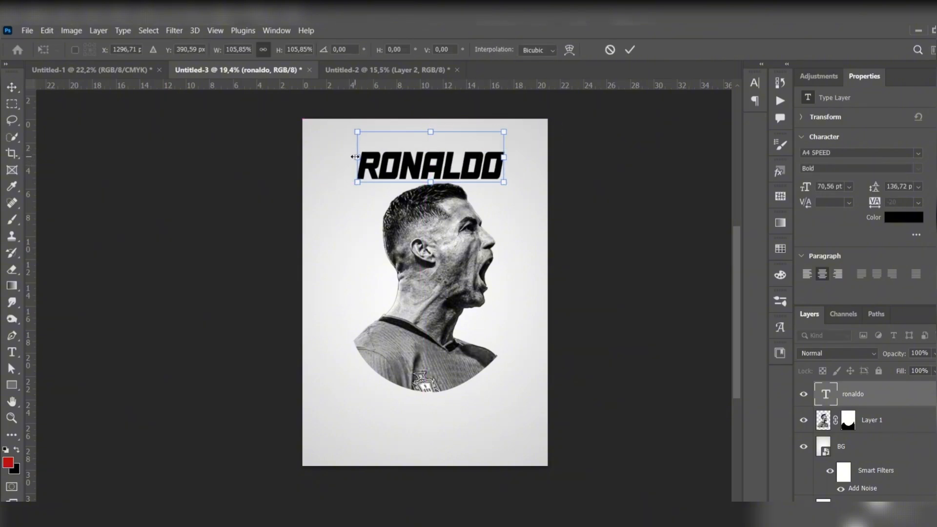
drag(354, 157, 332, 155)
right_click(430, 168)
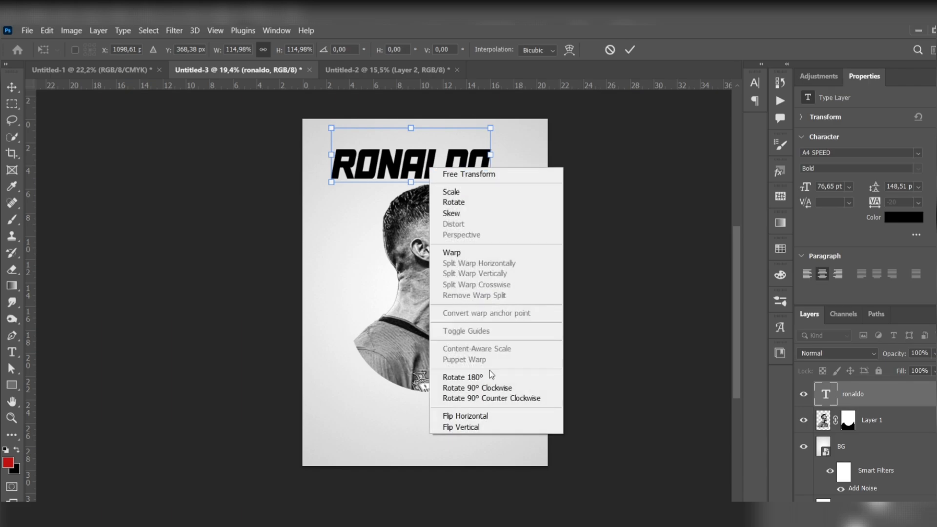
click(488, 399)
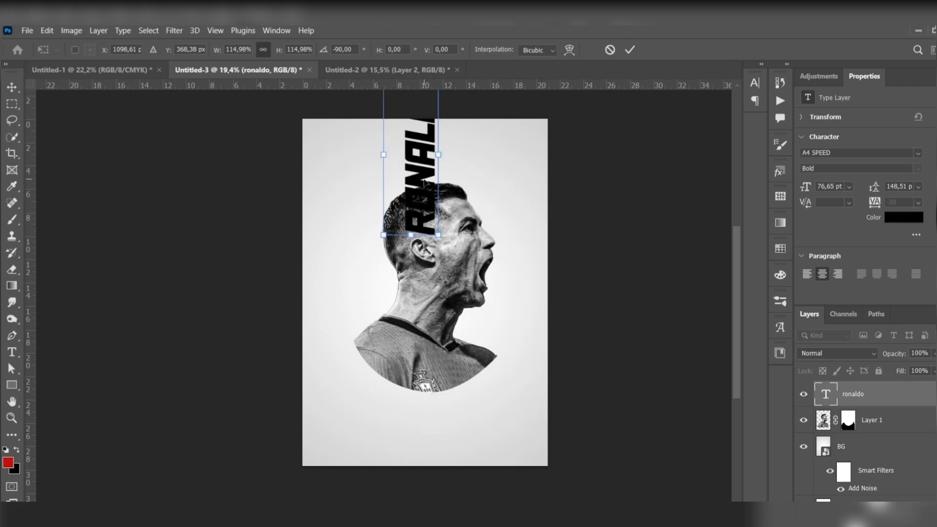
drag(424, 183, 387, 317)
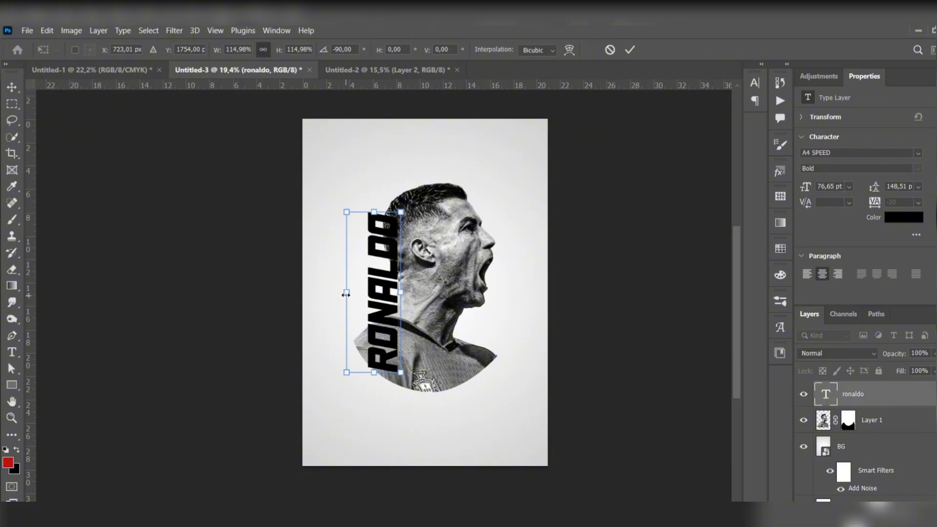
drag(345, 295, 382, 301)
key(Return)
Step: Scale the masked player to about 124% and position it so its frame spans the full page width
click(422, 247)
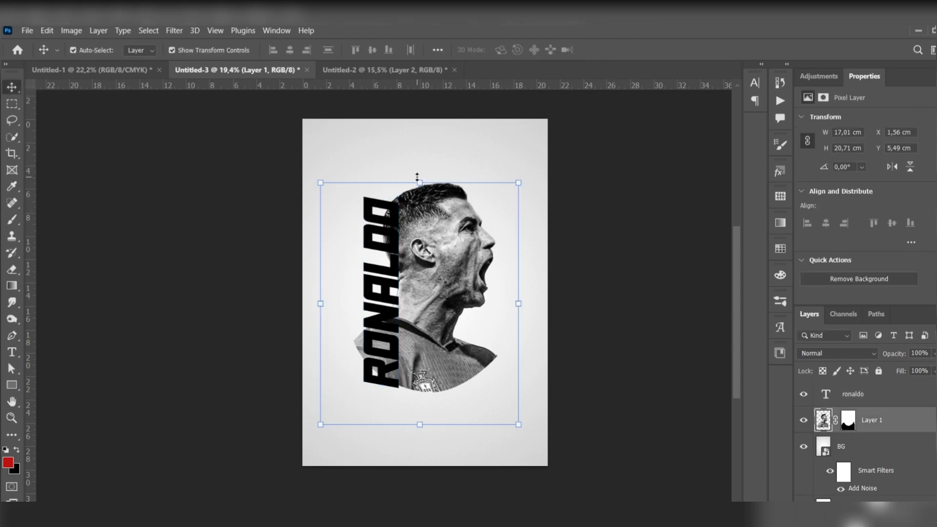
drag(417, 176, 417, 139)
drag(420, 425, 420, 446)
drag(435, 337, 439, 349)
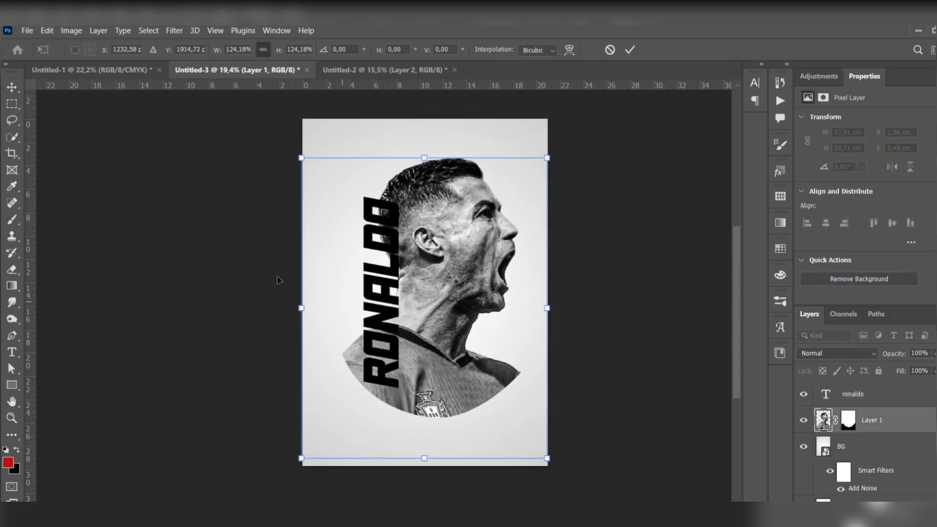
click(12, 87)
Step: Enlarge the vertical RONALDO text to about 104 pt and shift it inward over the back of the player's head and chest
drag(388, 284, 403, 277)
key(ctrl+t)
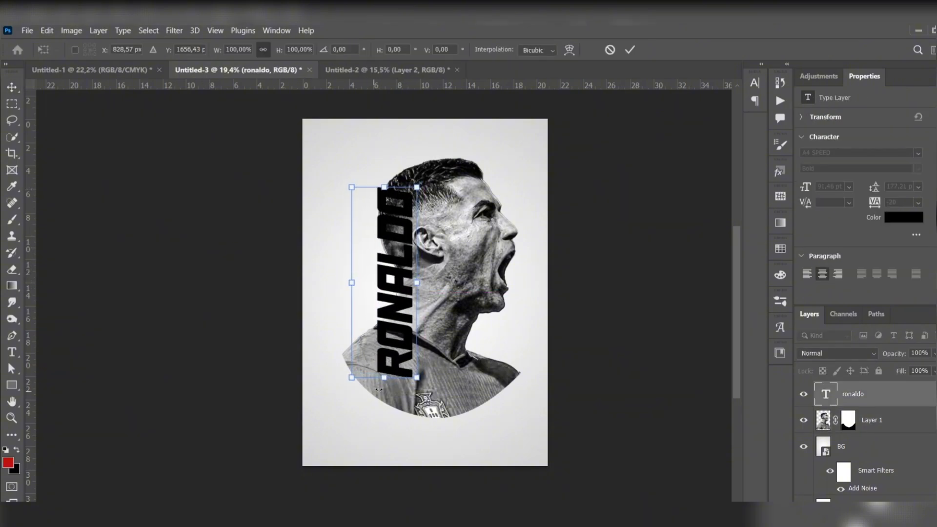
drag(384, 377, 390, 404)
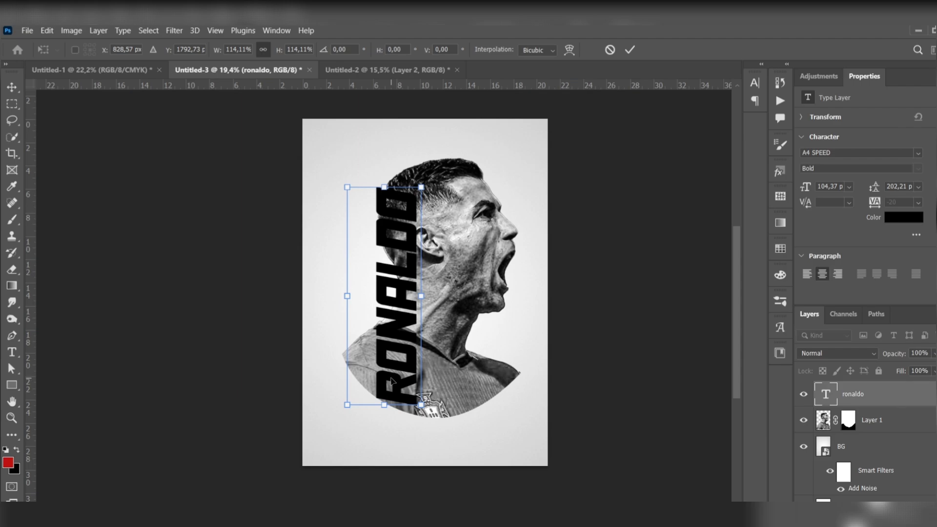
drag(391, 206, 399, 208)
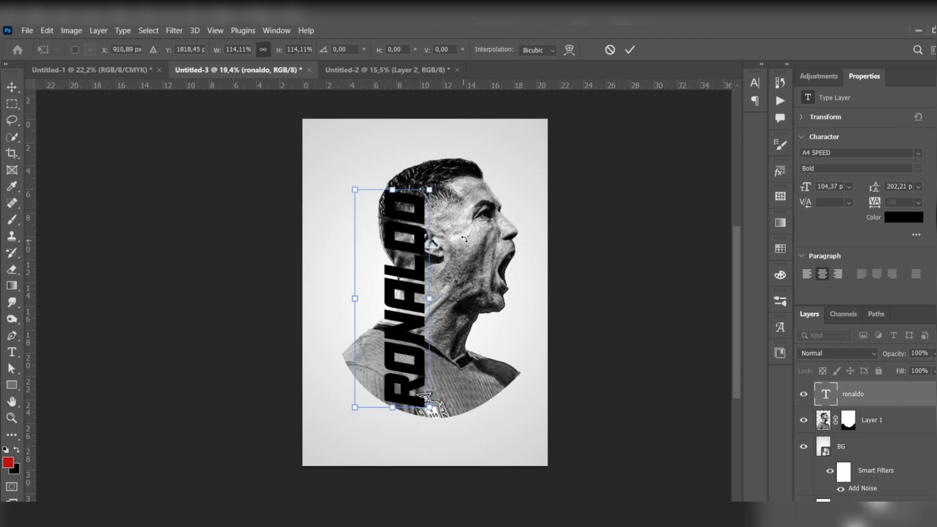
key(Return)
click(225, 217)
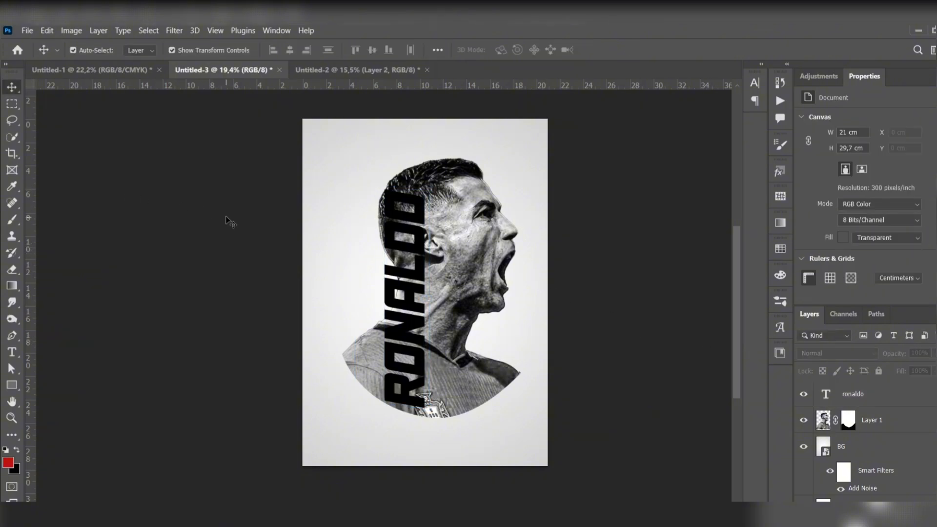
Step: Duplicate the player's Layer 1, place the copy above the ronaldo text layer and hide it
click(895, 421)
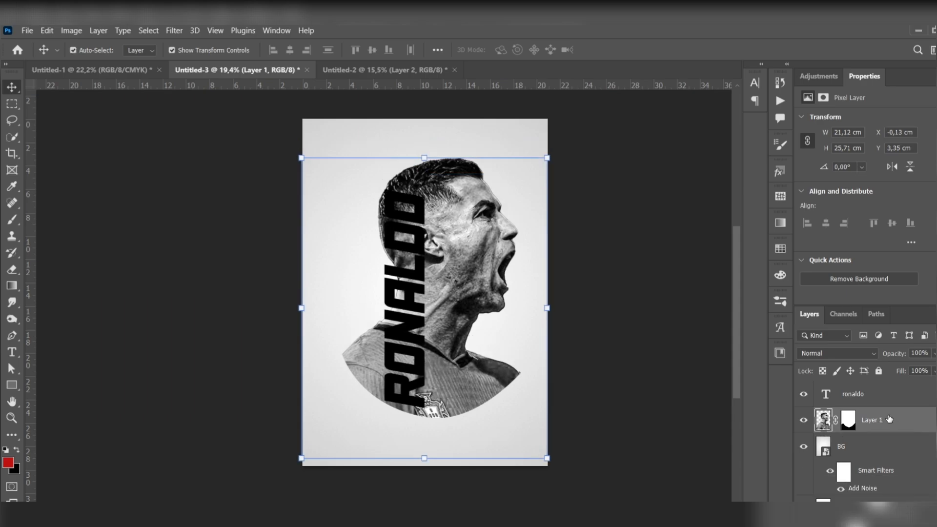
key(ctrl+j)
drag(894, 421, 897, 395)
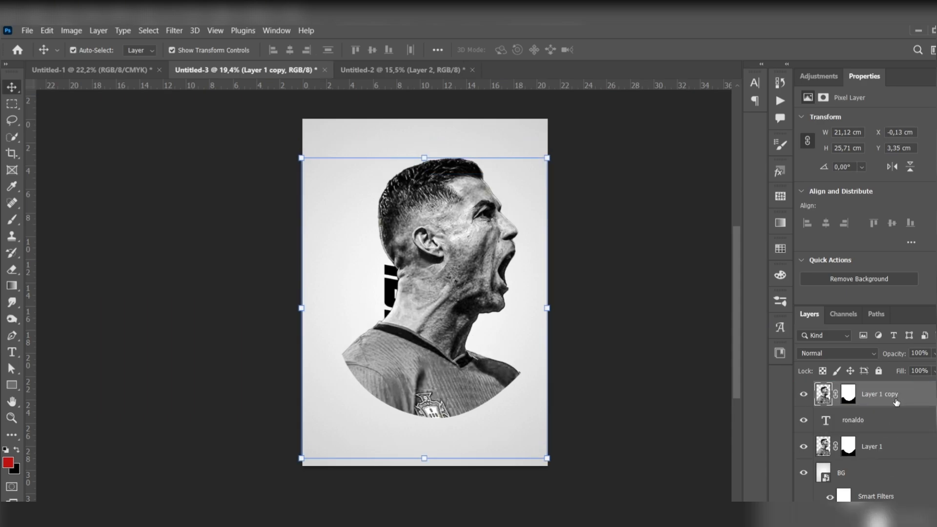
click(803, 394)
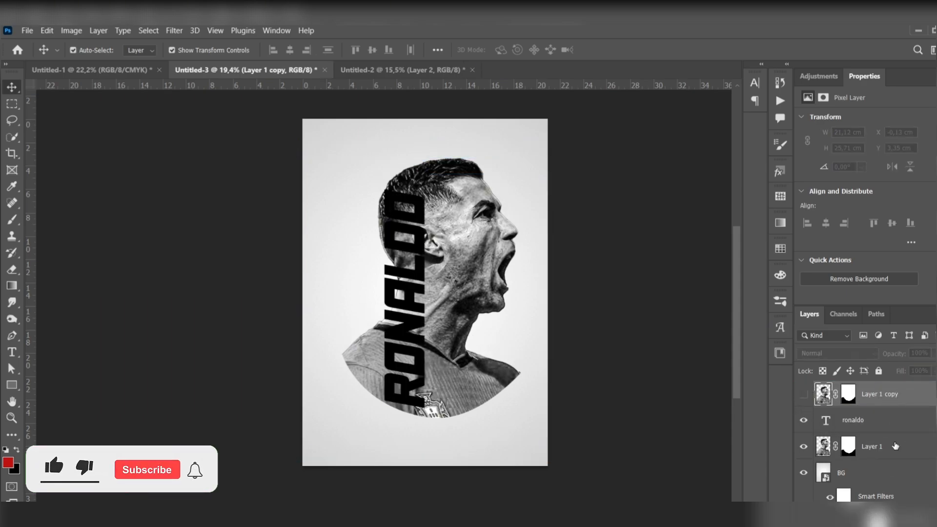
Step: Load the ronaldo text layer's pixels as a selection and invert it
click(892, 418)
right_click(892, 417)
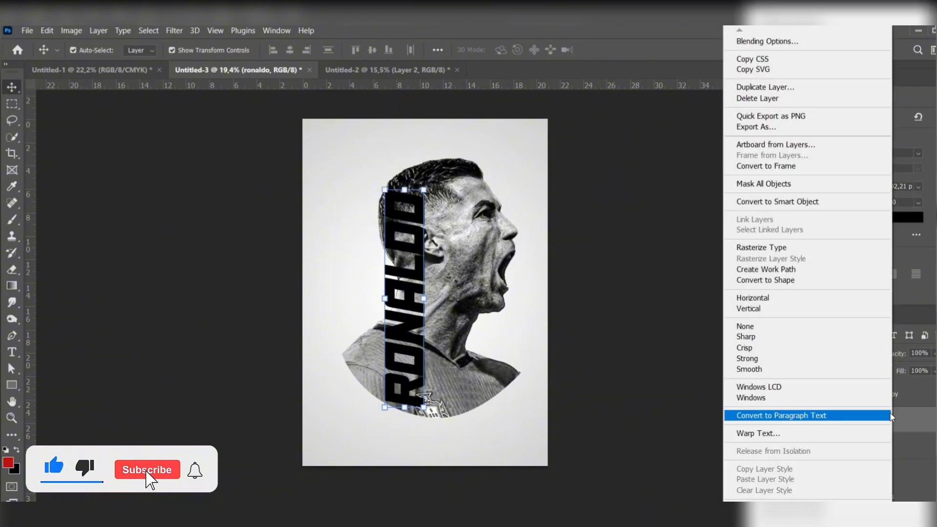
click(894, 418)
right_click(829, 417)
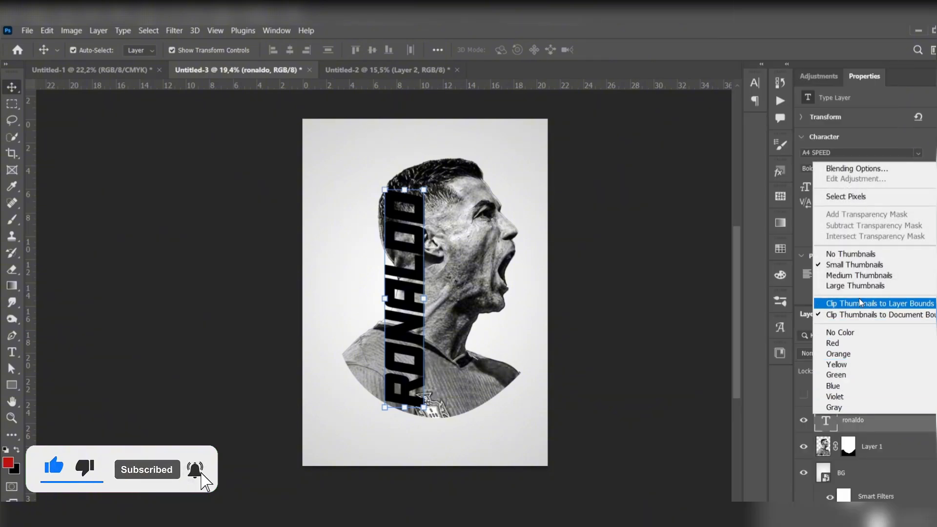
click(857, 196)
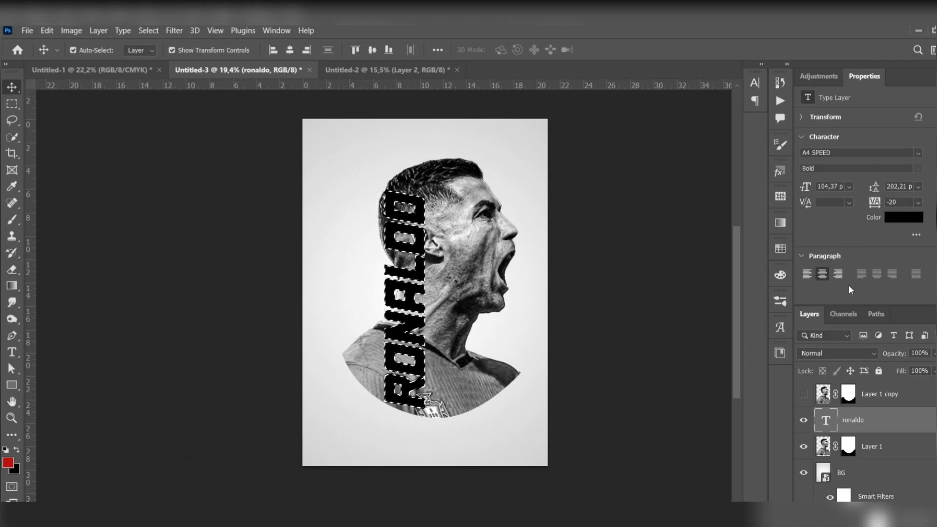
click(149, 31)
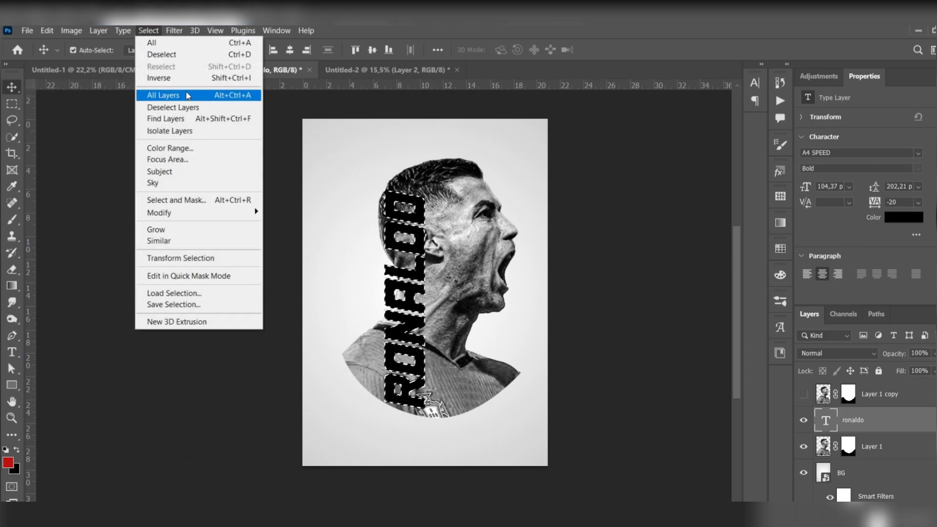
click(151, 43)
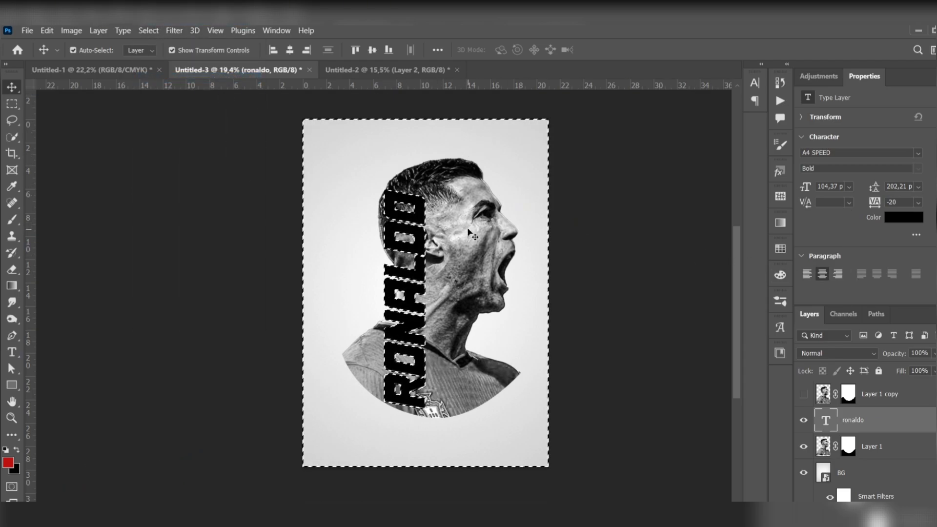
Step: Paint black on Layer 1's mask with an 800 px Hard Round brush to hide the player behind the outer edge of the lettering
key(b)
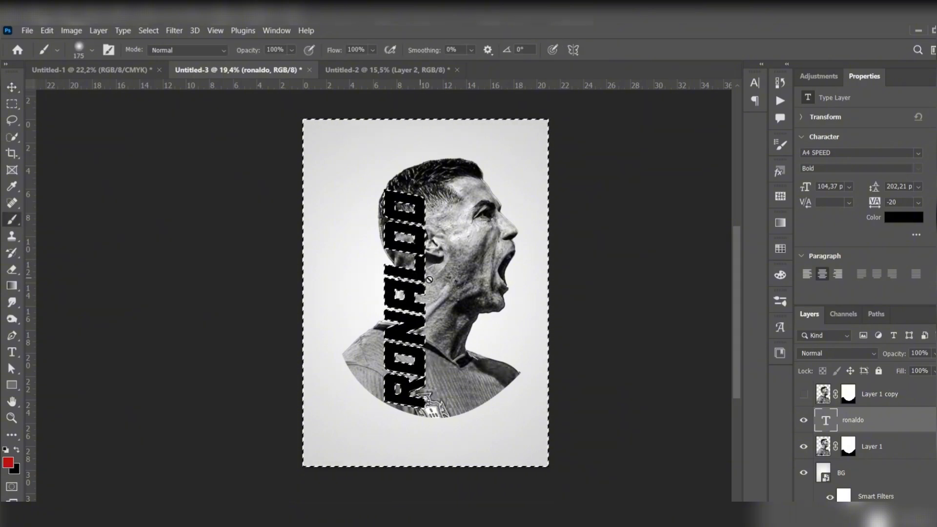
click(839, 443)
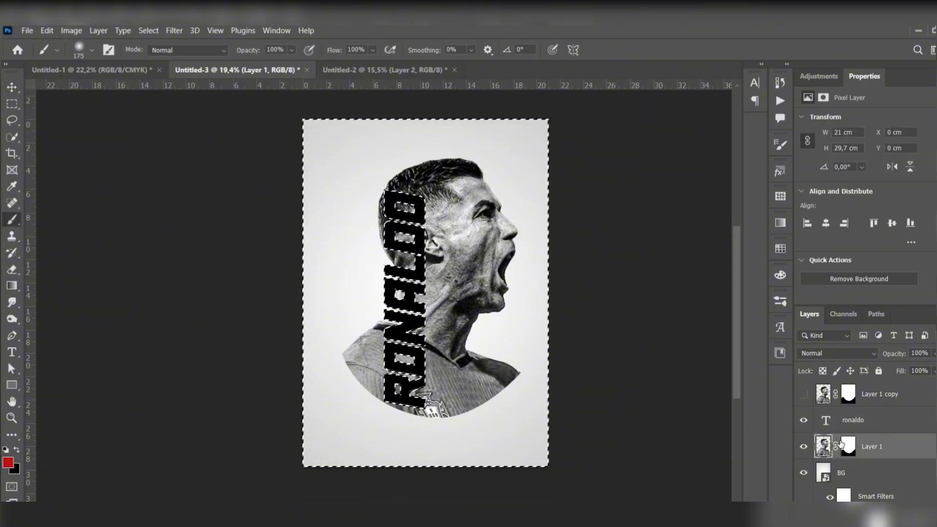
click(841, 444)
key(d)
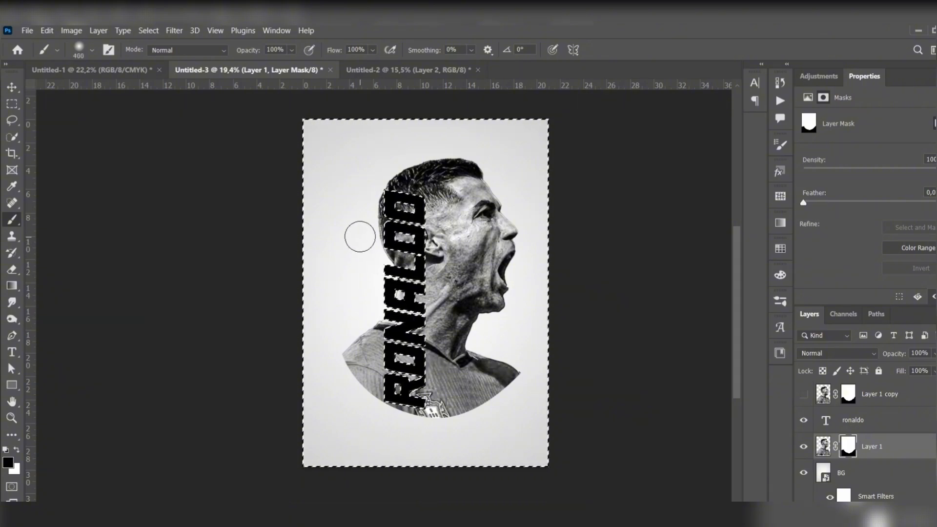
click(91, 50)
click(88, 241)
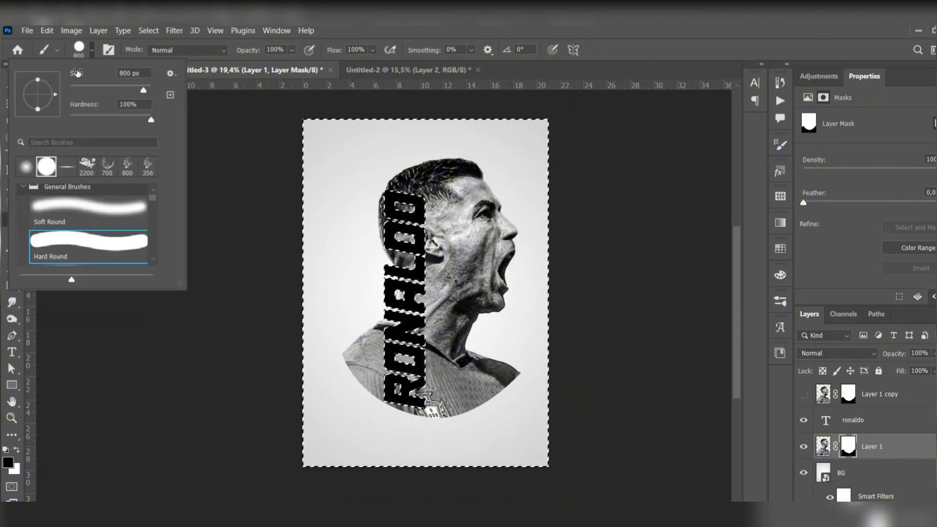
click(91, 50)
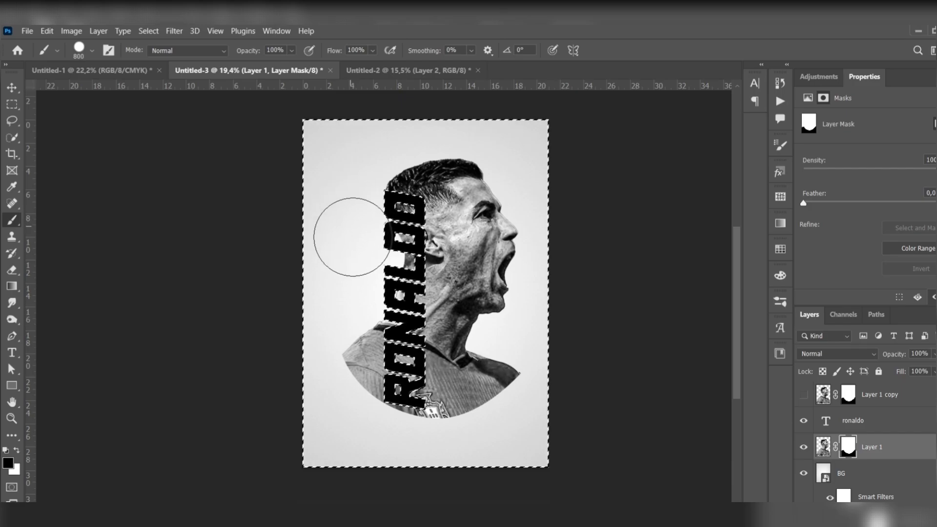
drag(356, 325, 346, 430)
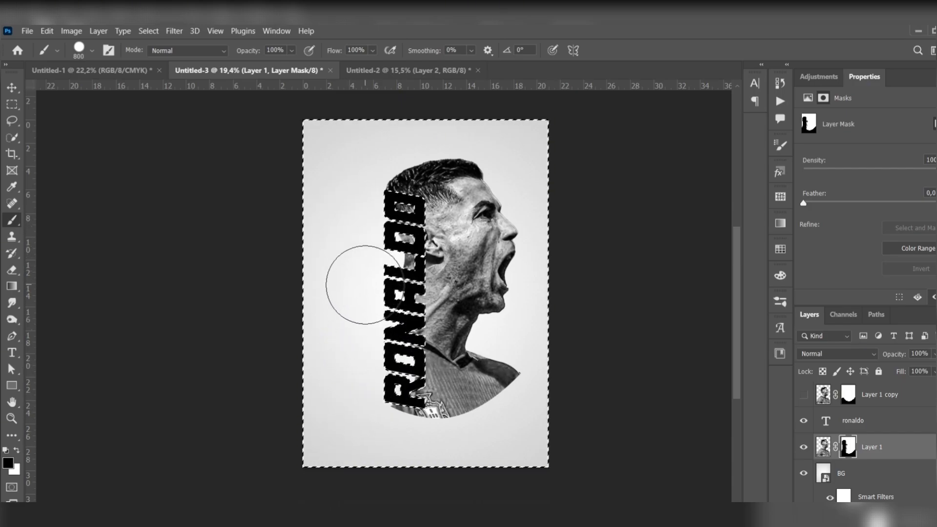
Step: Refine Layer 1's mask along the curved shirt edge below the letter R with 100 px Soft Round and Hard Round brushes
scroll(380, 260, up, 3)
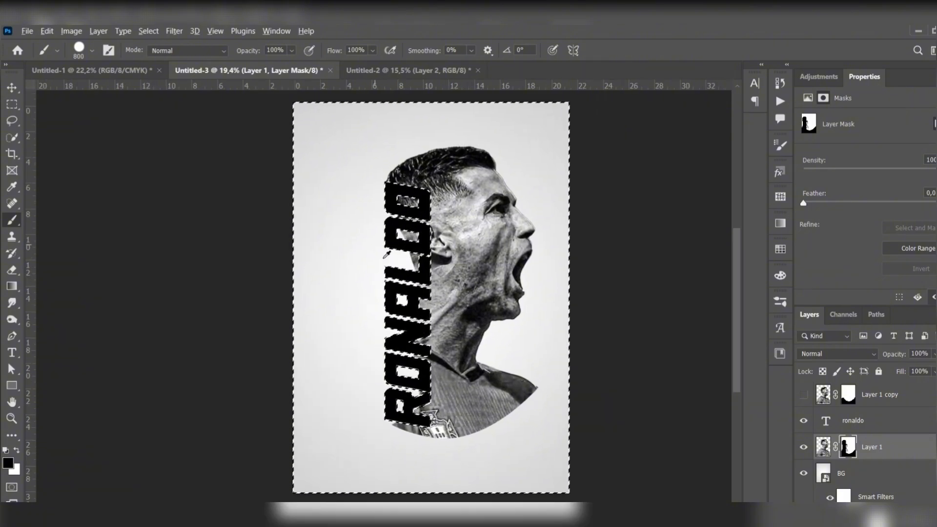
click(91, 51)
click(83, 210)
click(91, 51)
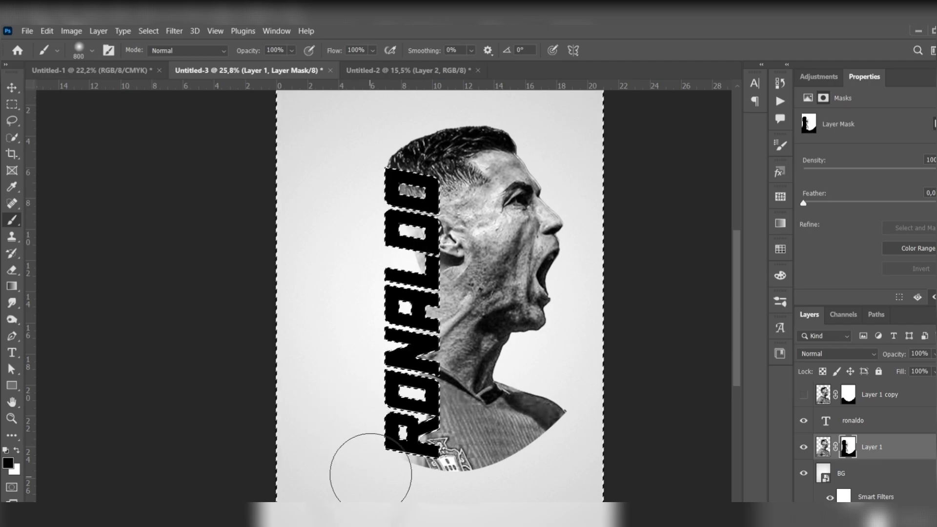
key(bracketleft)
key(bracketleft)
key(bracketleft)
key(bracketleft)
key(bracketleft)
key(x)
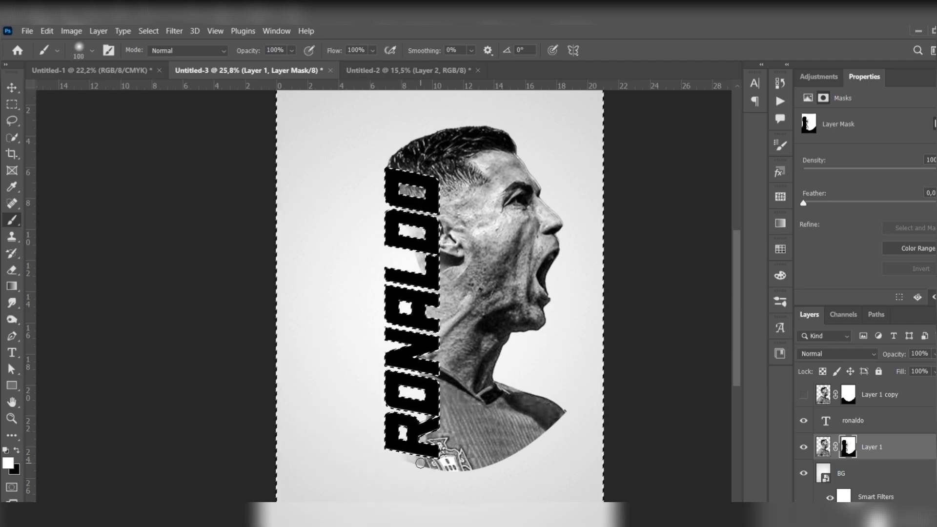
key(x)
key(x)
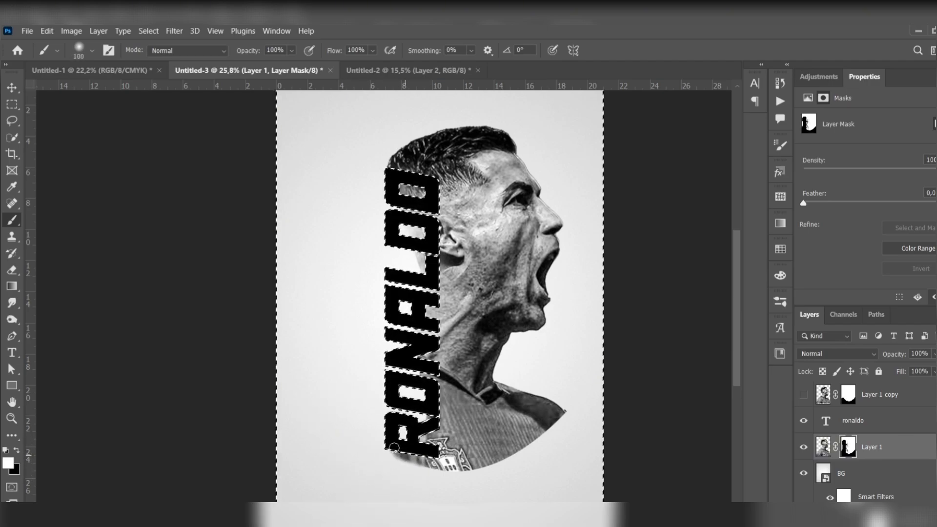
key(x)
click(92, 51)
double_click(104, 246)
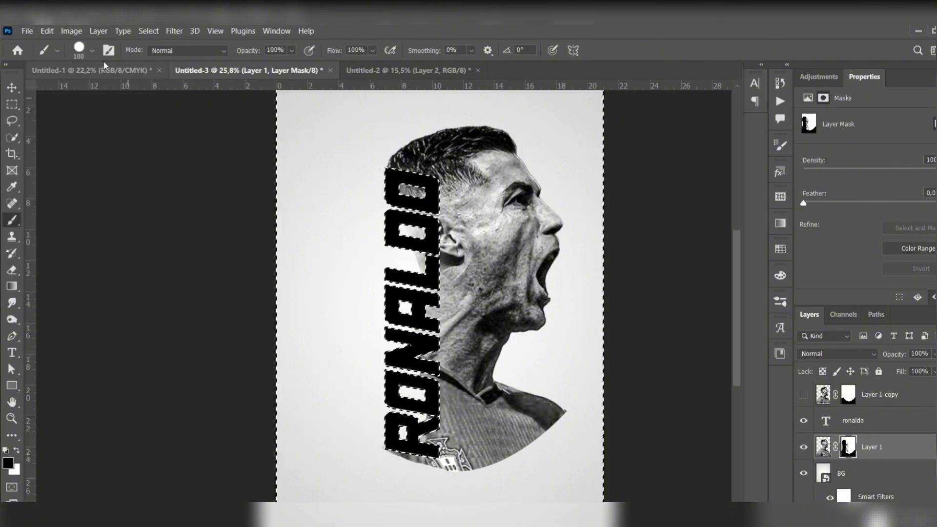
Step: Blend the player into the gaps of the RONALDO letters on the mask with a 100 px Soft Round brush, alternating white and black
click(92, 51)
click(105, 218)
click(92, 51)
key(x)
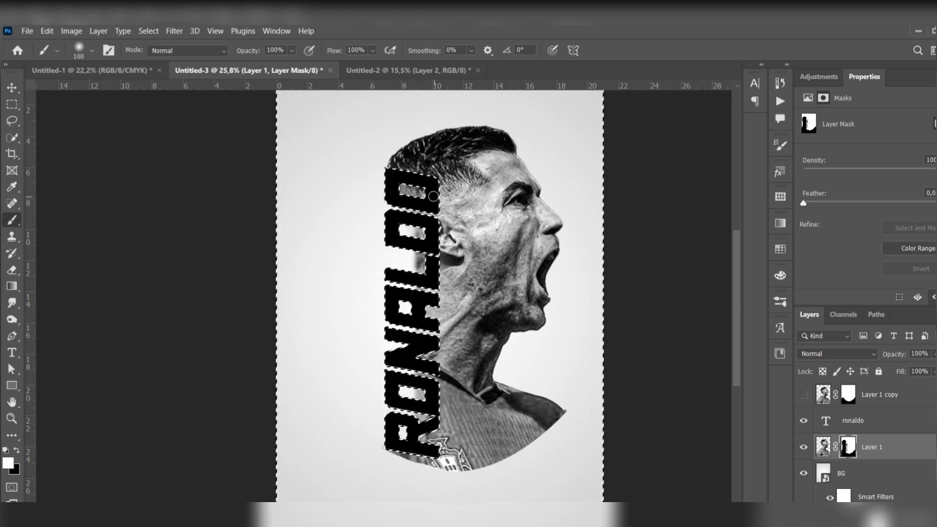
key(x)
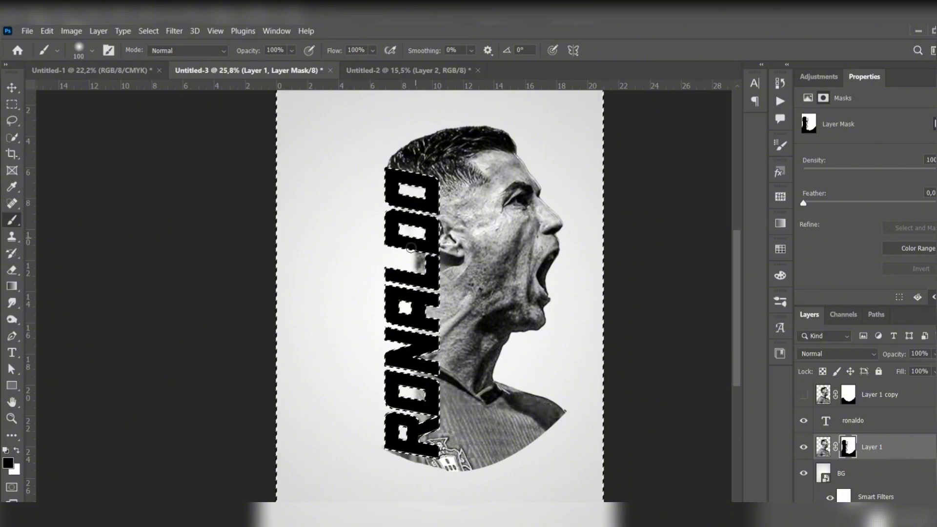
key(x)
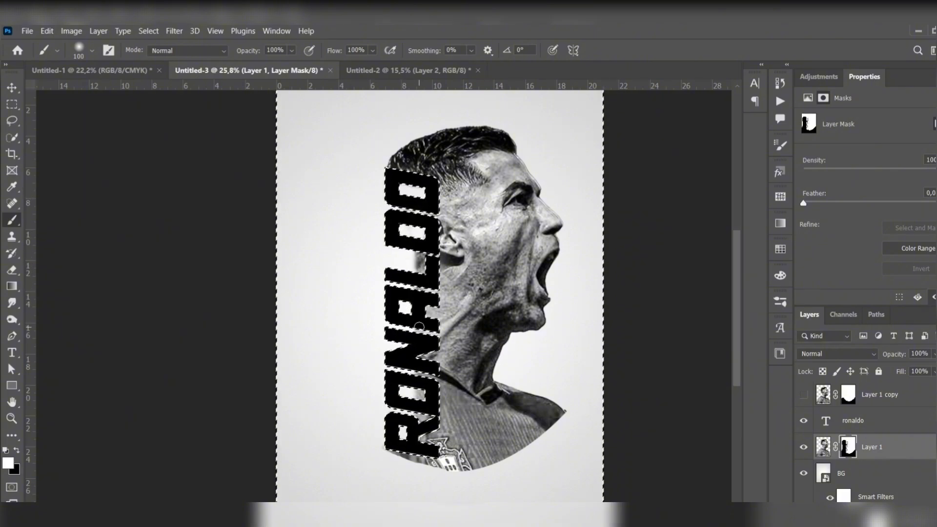
key(x)
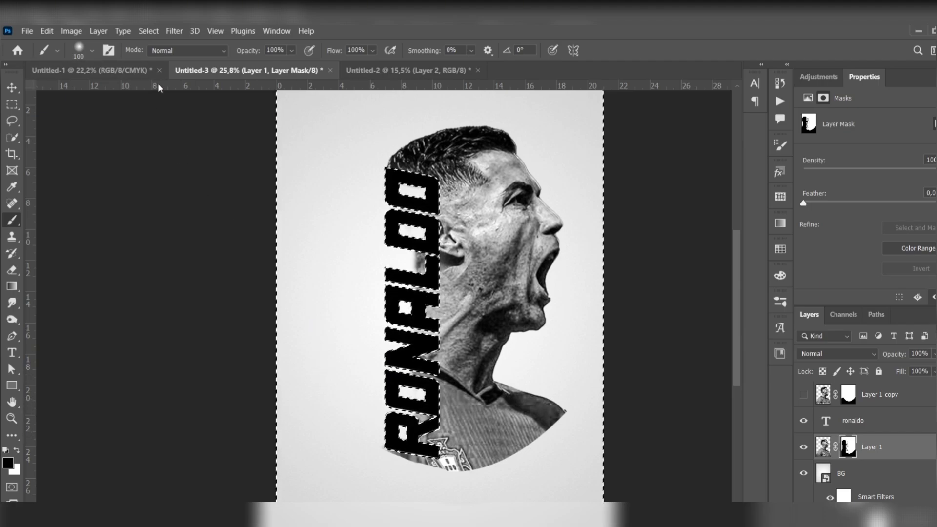
Step: Invert the selection back to the RONALDO letter shapes and expand it by 10 pixels
key(v)
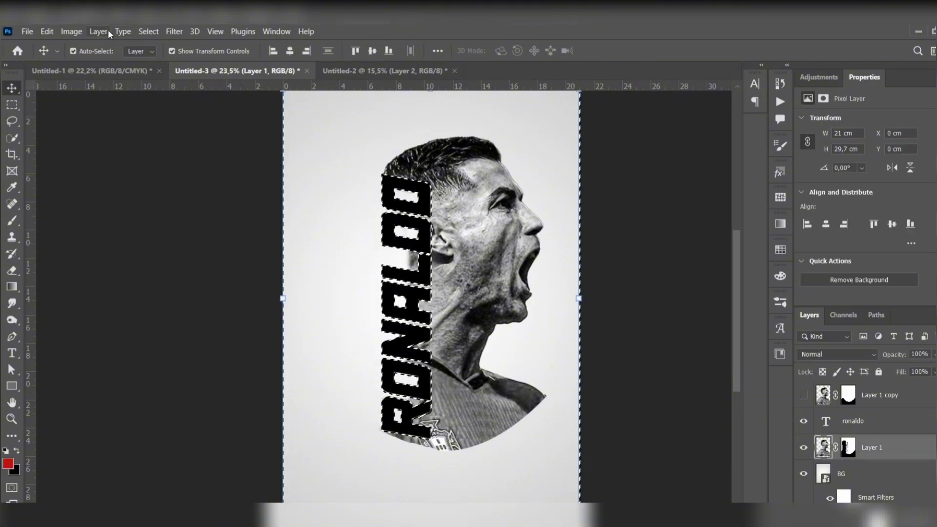
click(146, 30)
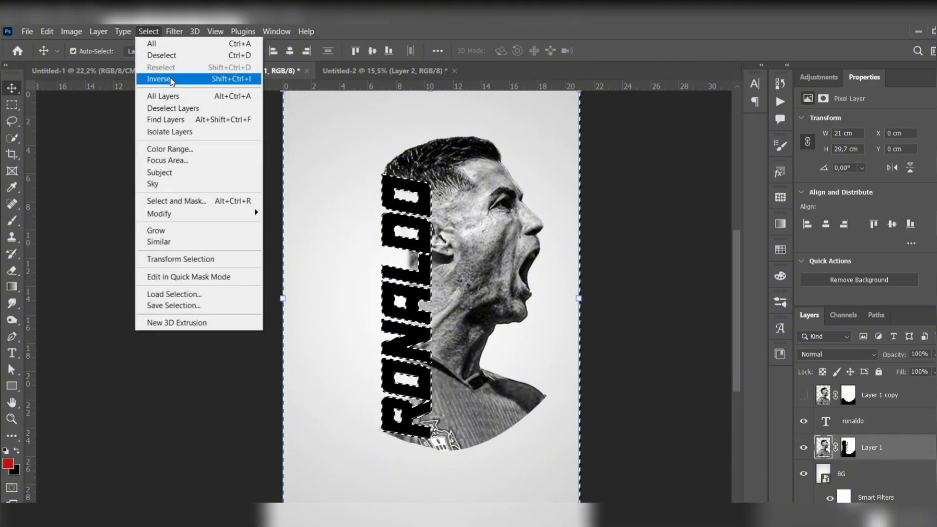
click(161, 79)
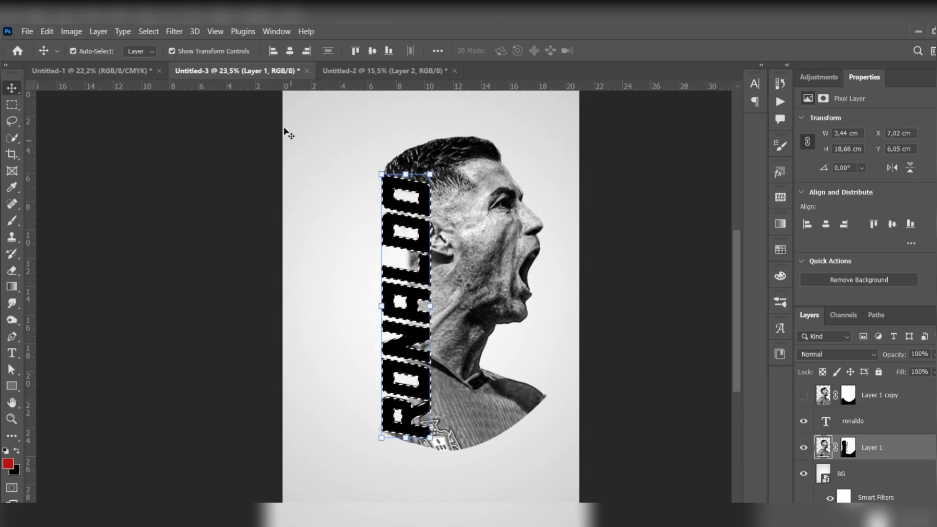
click(150, 31)
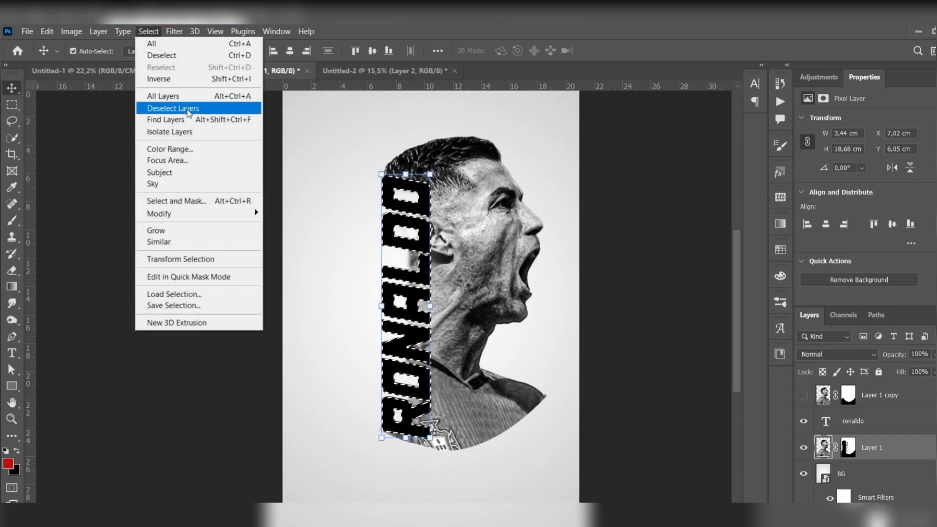
mouse_move(194, 216)
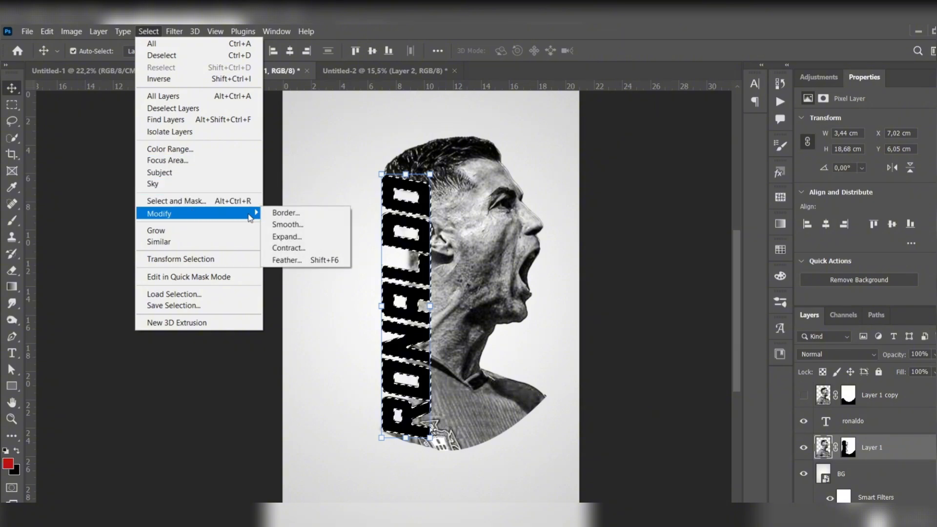
click(303, 239)
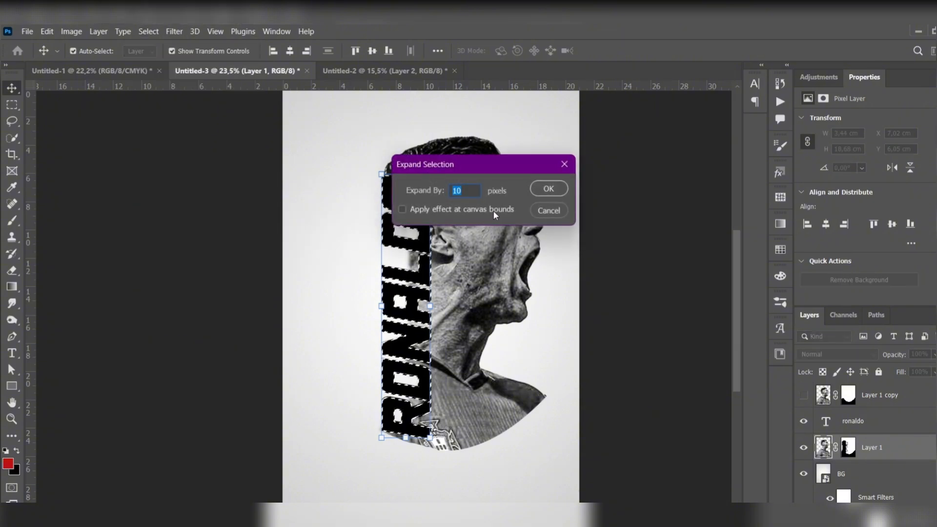
click(544, 191)
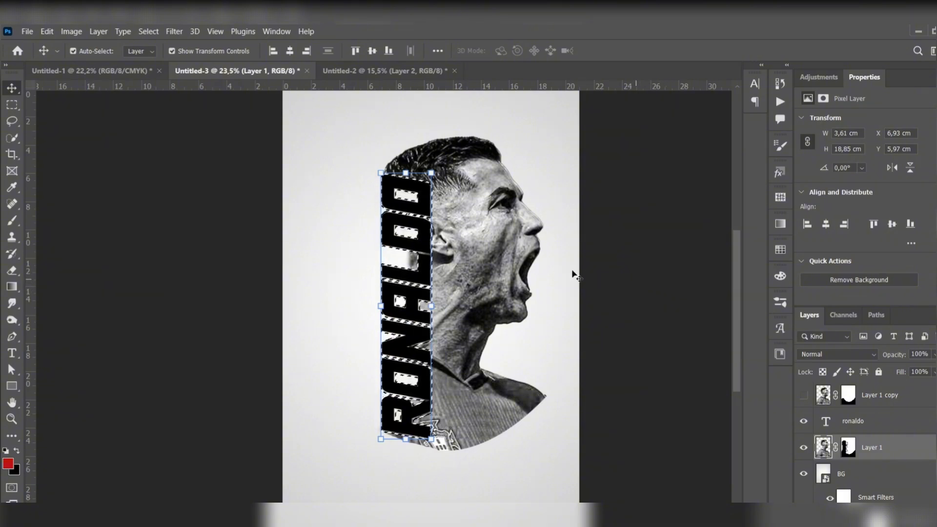
Step: Paint the expanded selection white on Layer 1 with a 900 px soft brush to outline the lettering, and deselect everything
click(11, 464)
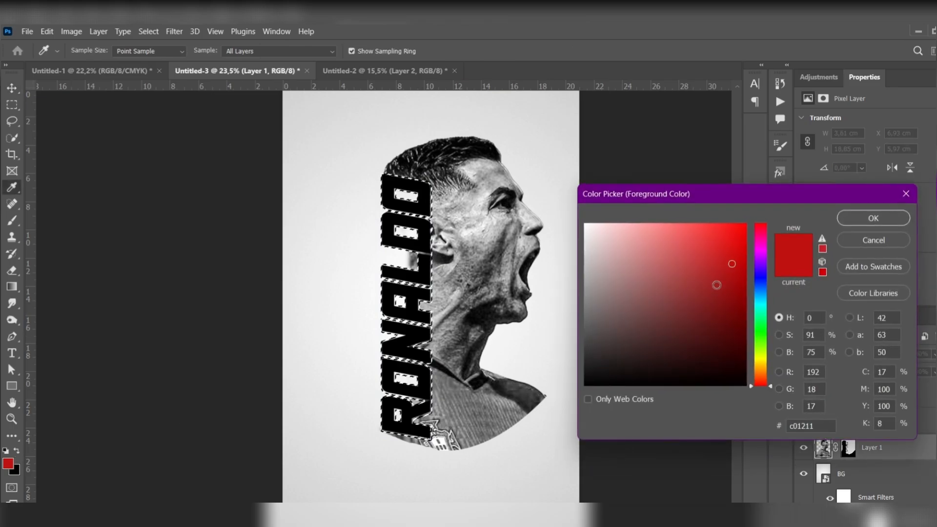
drag(716, 285, 427, 218)
click(872, 218)
key(b)
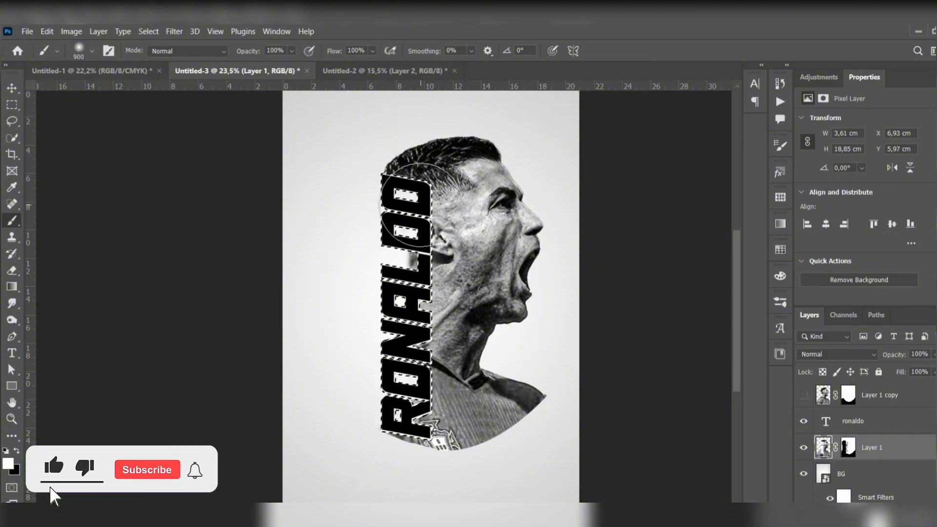
key(ctrl+d)
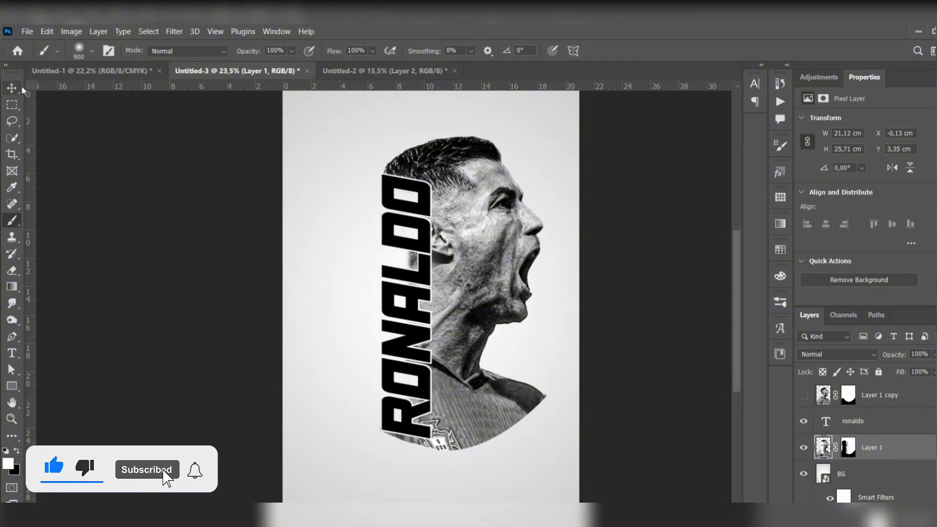
key(v)
click(202, 195)
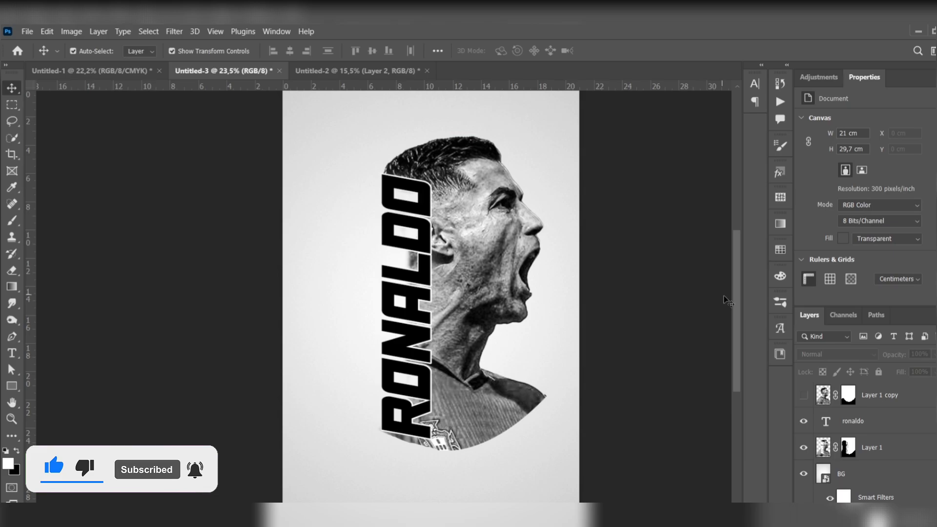
Step: Show the hidden Layer 1 copy and clip it to the ronaldo text layer
click(804, 395)
click(898, 399)
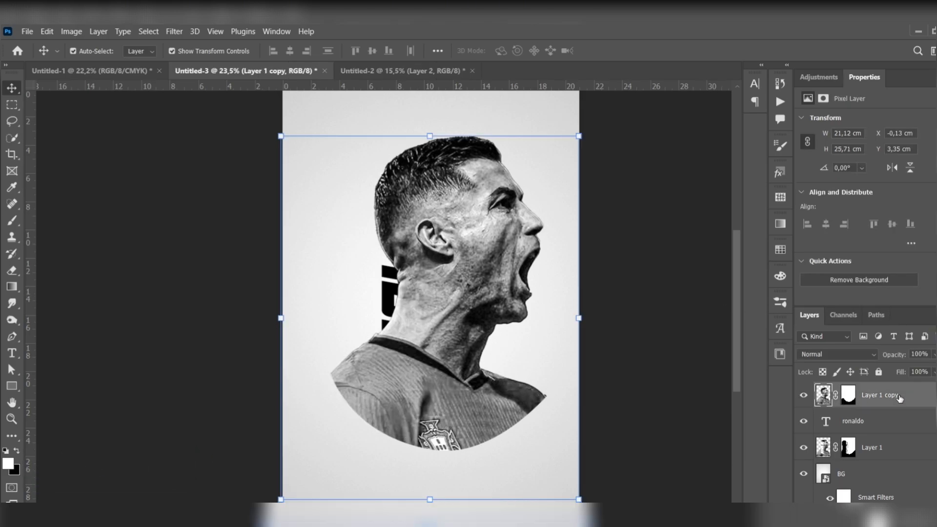
right_click(912, 399)
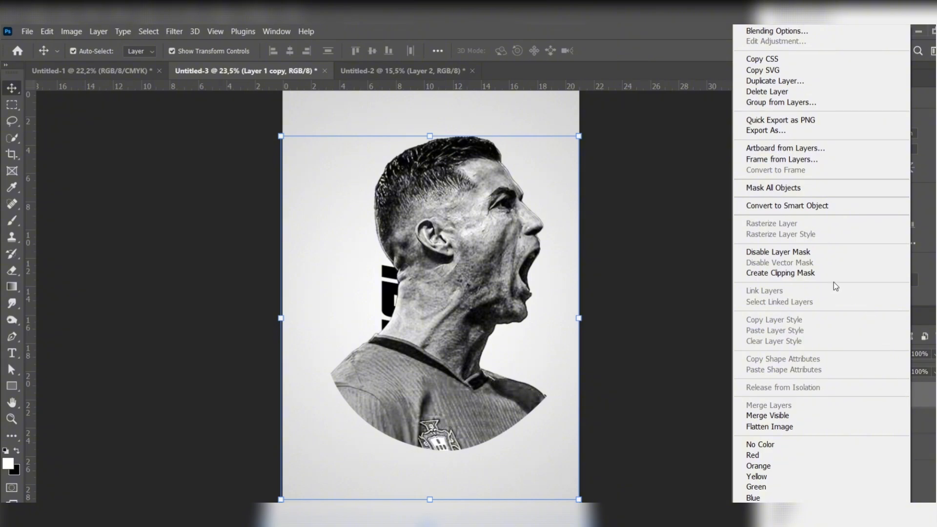
click(818, 272)
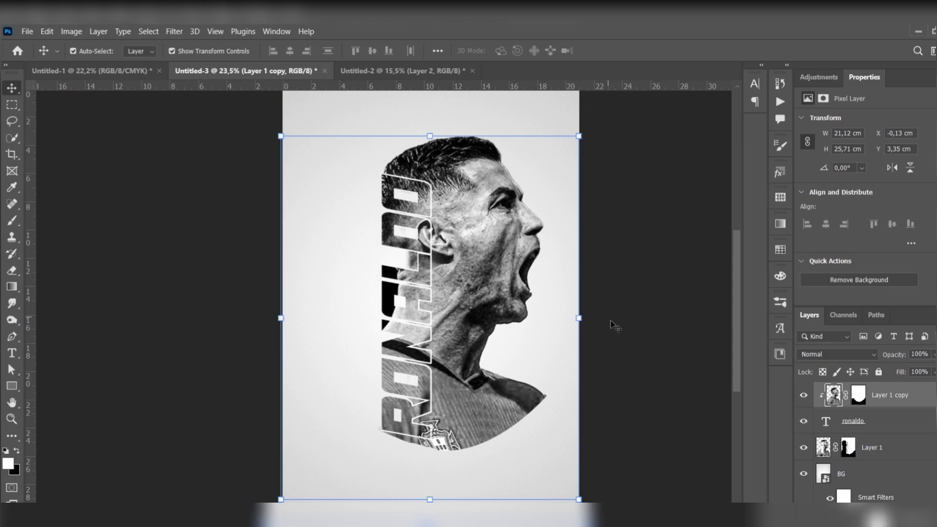
Step: Add a Hue/Saturation adjustment clipped to Layer 1 copy, colorize it red, raise its saturation and slightly lower its lightness
click(891, 511)
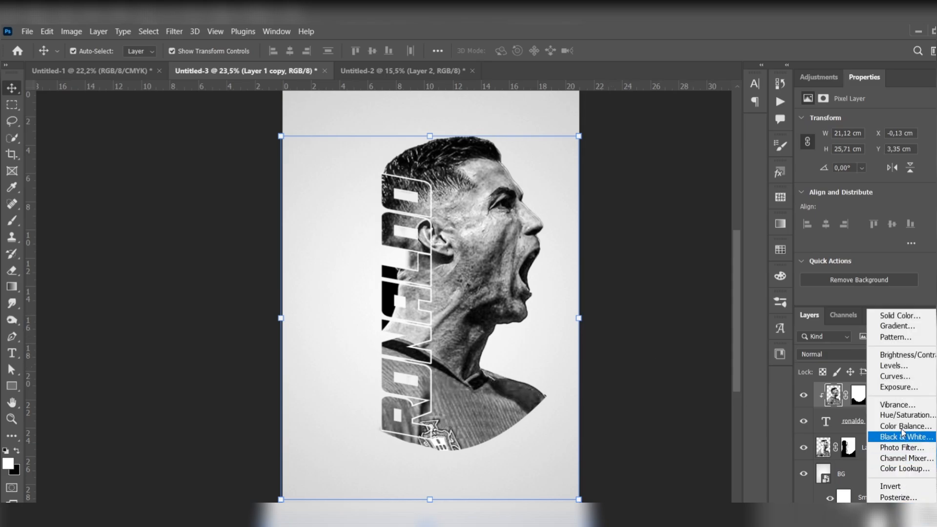
click(927, 415)
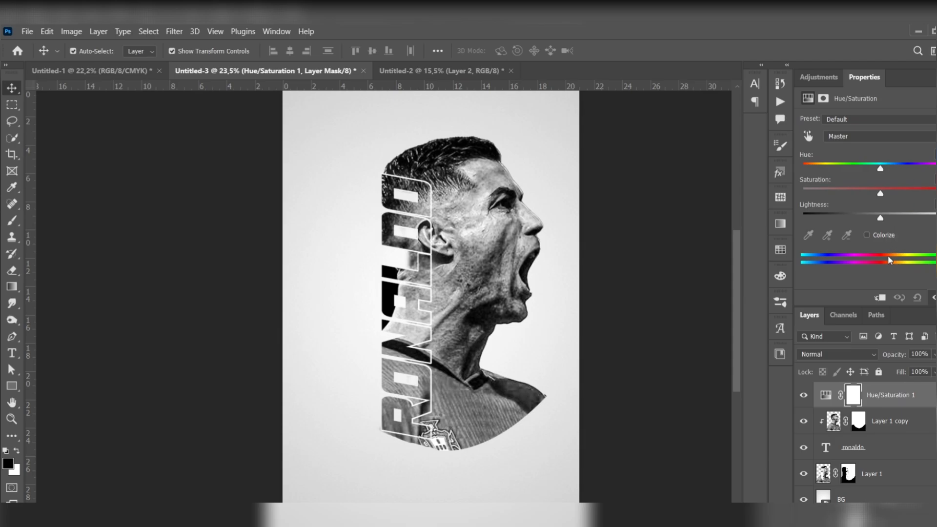
click(879, 298)
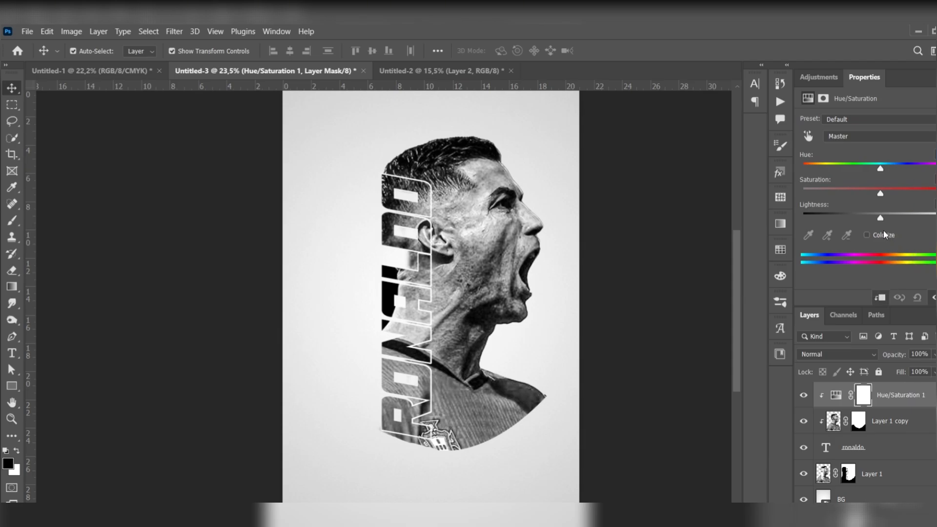
click(867, 235)
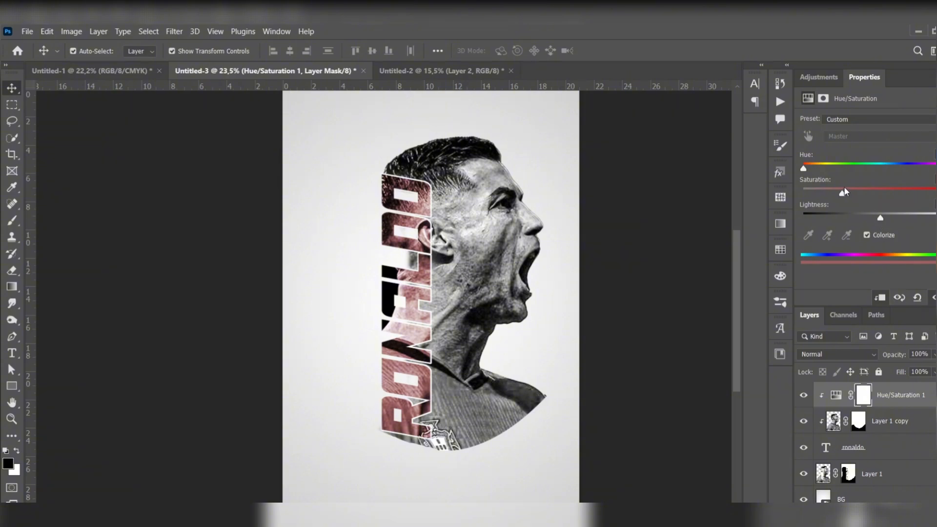
drag(842, 193, 849, 195)
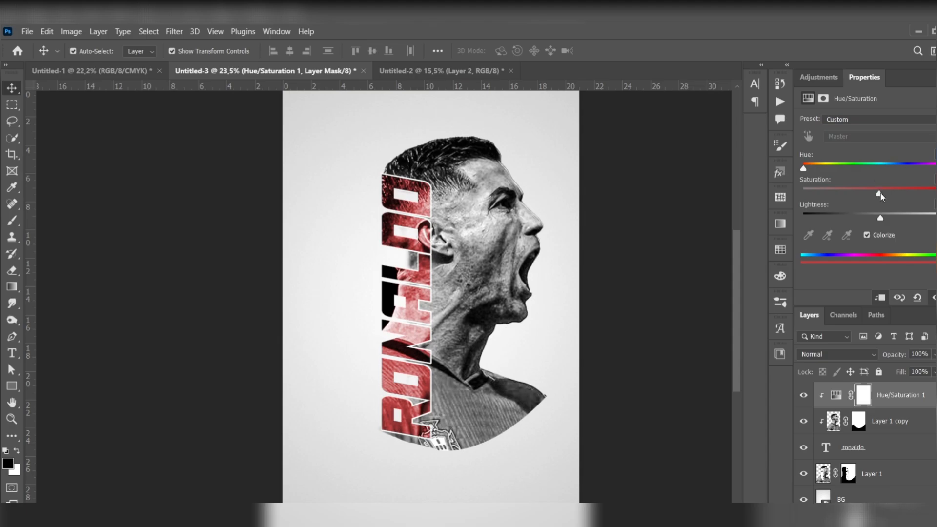
mouse_move(880, 220)
mouse_down()
mouse_move(869, 221)
mouse_move(881, 224)
mouse_up()
drag(881, 219, 876, 221)
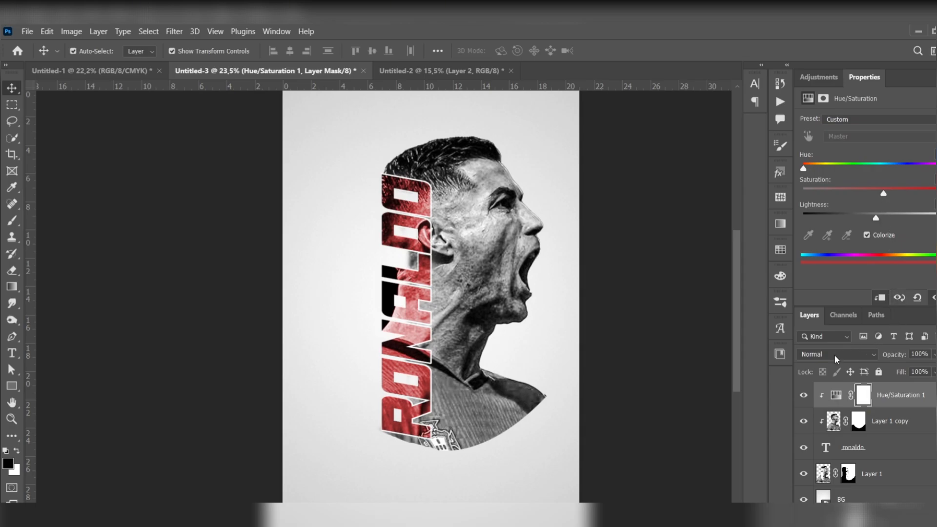
click(12, 353)
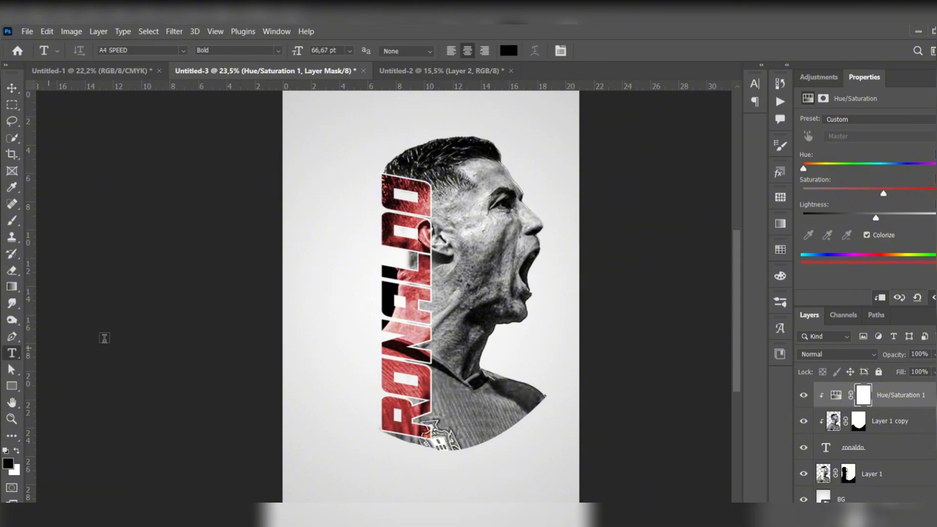
click(347, 272)
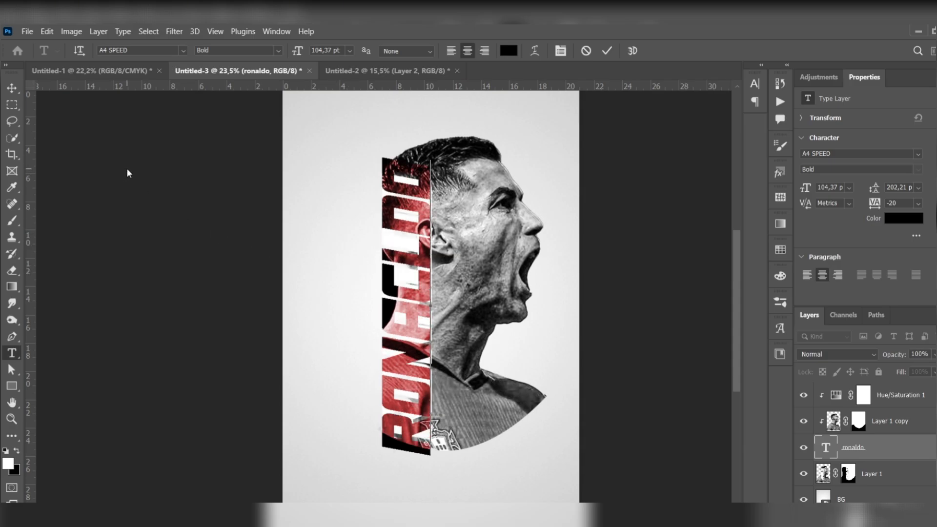
click(12, 88)
click(145, 149)
Step: Add the black text CRISTIANO in A4 SPEED Bold at 66.67 pt directly above the BG layer
click(322, 214)
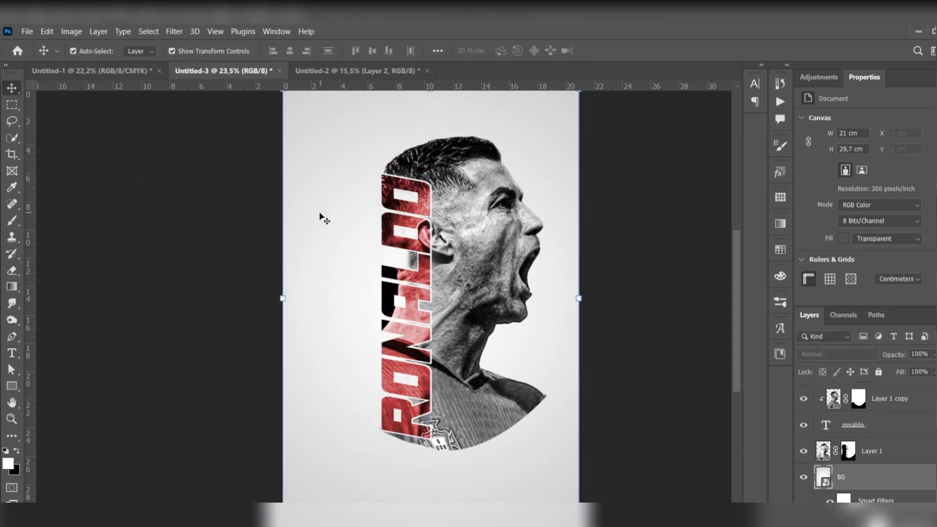
click(11, 353)
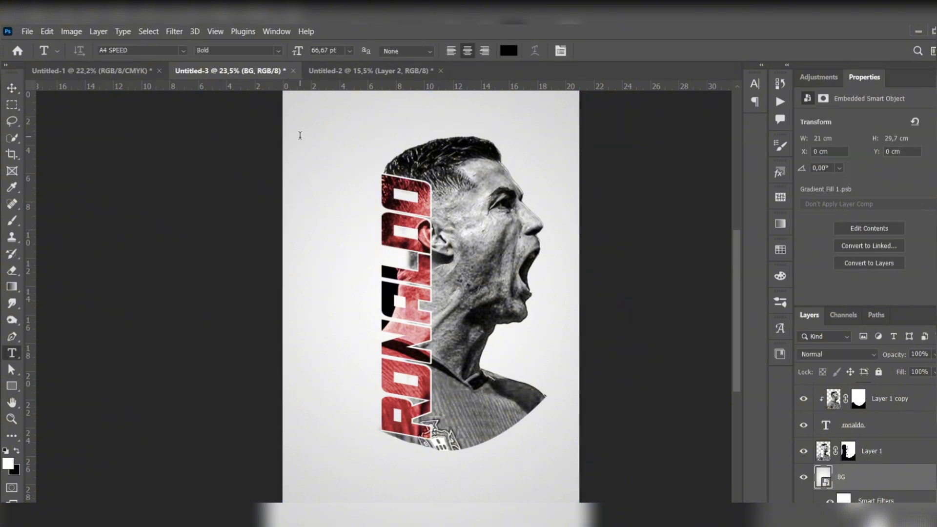
click(299, 135)
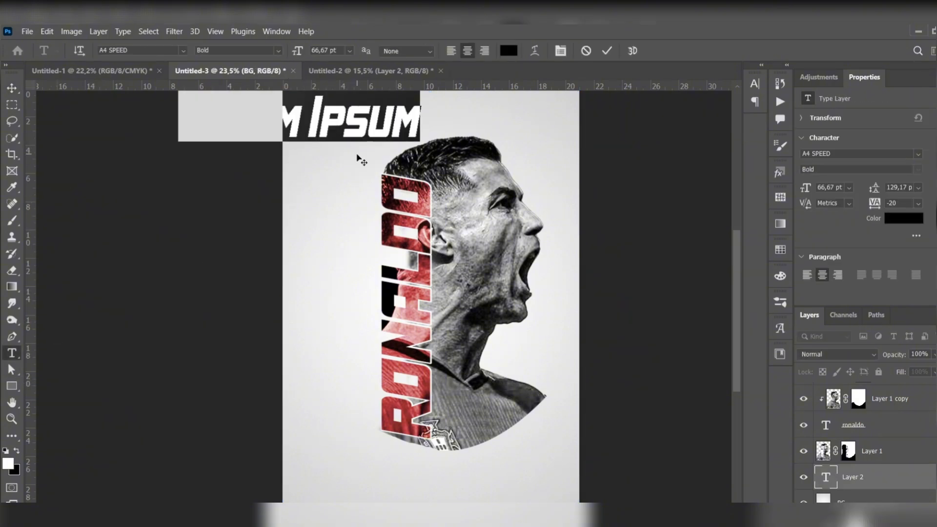
text(CRISTIANO)
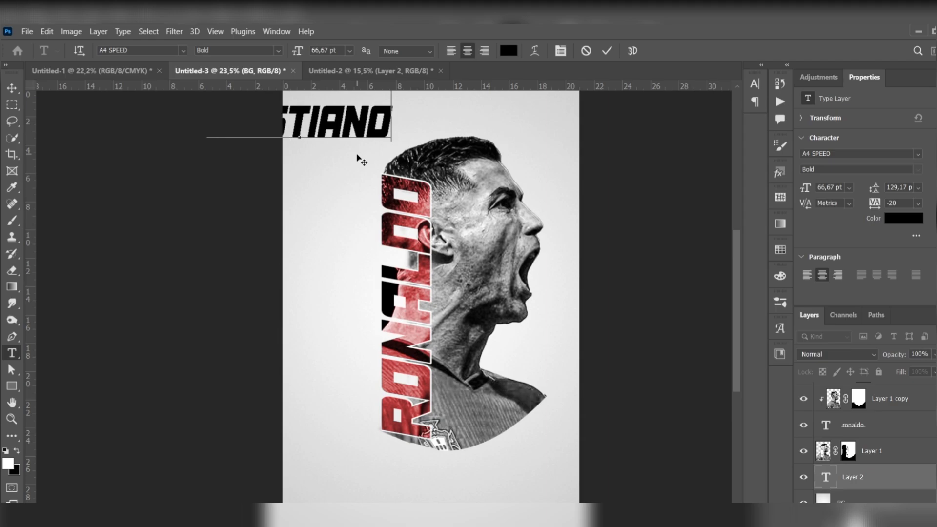
click(12, 88)
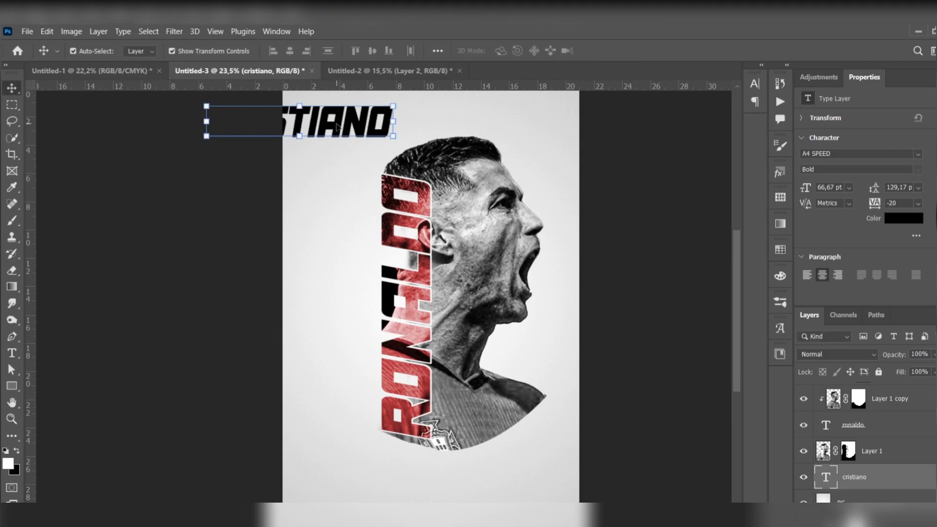
Step: Move the CRISTIANO text onto the upper-left area of the poster and scale it to 59.80%
drag(337, 126, 424, 125)
drag(481, 108, 361, 124)
right_click(361, 123)
click(353, 119)
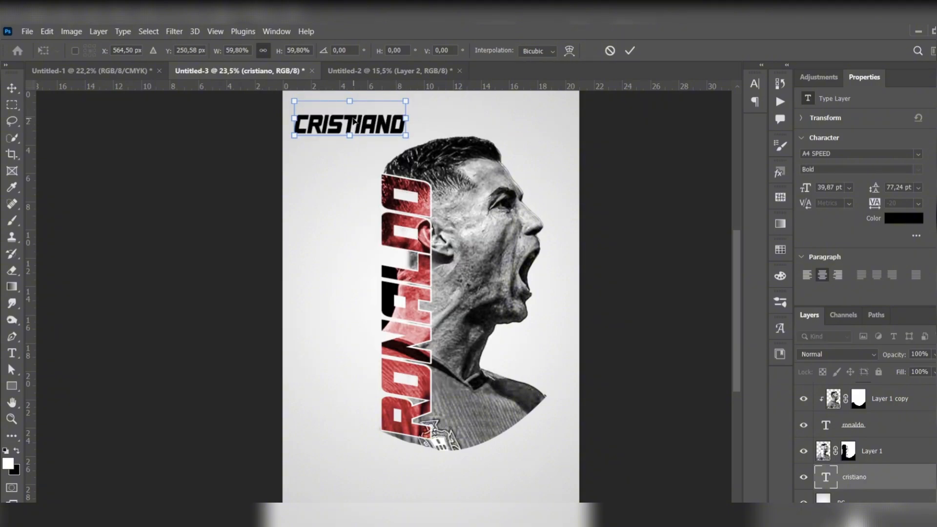
Step: Try flipping the CRISTIANO text horizontally and rotating it 90° clockwise, undoing each attempt
right_click(353, 119)
click(417, 367)
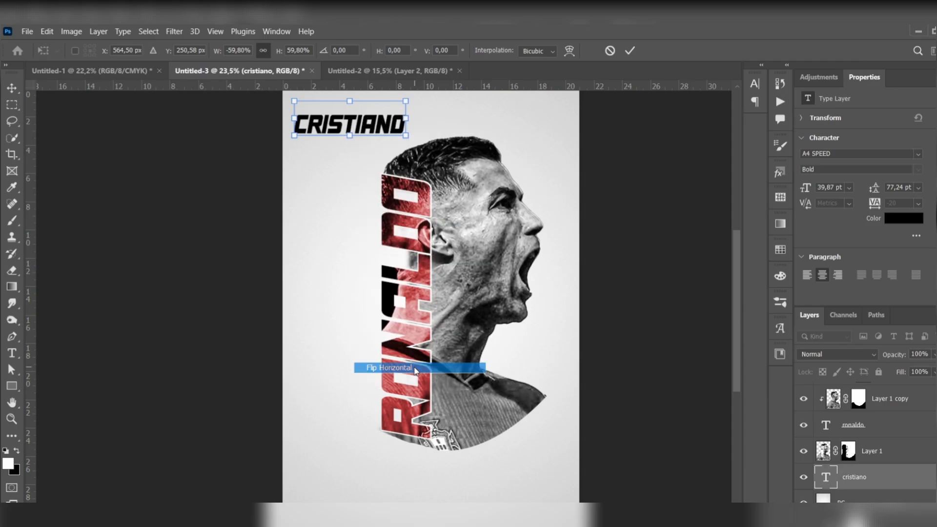
key(ctrl+z)
right_click(372, 121)
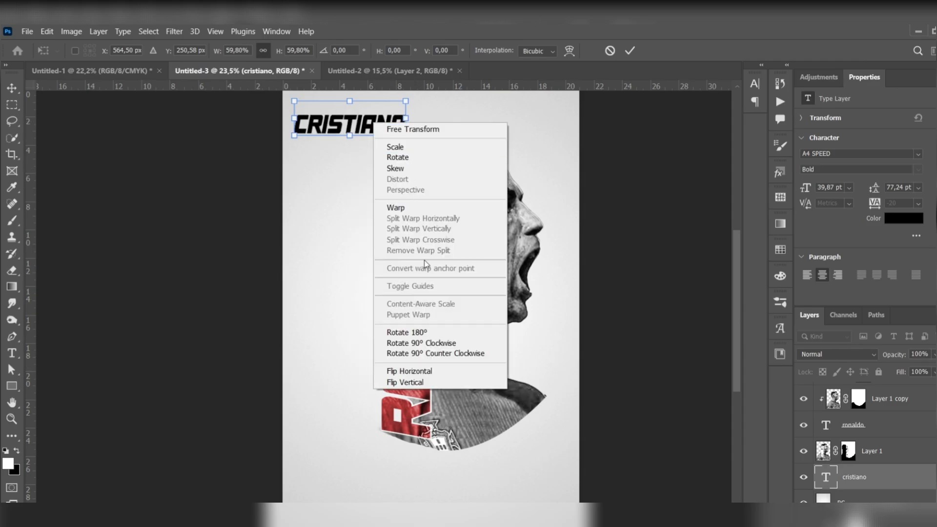
click(408, 340)
right_click(347, 137)
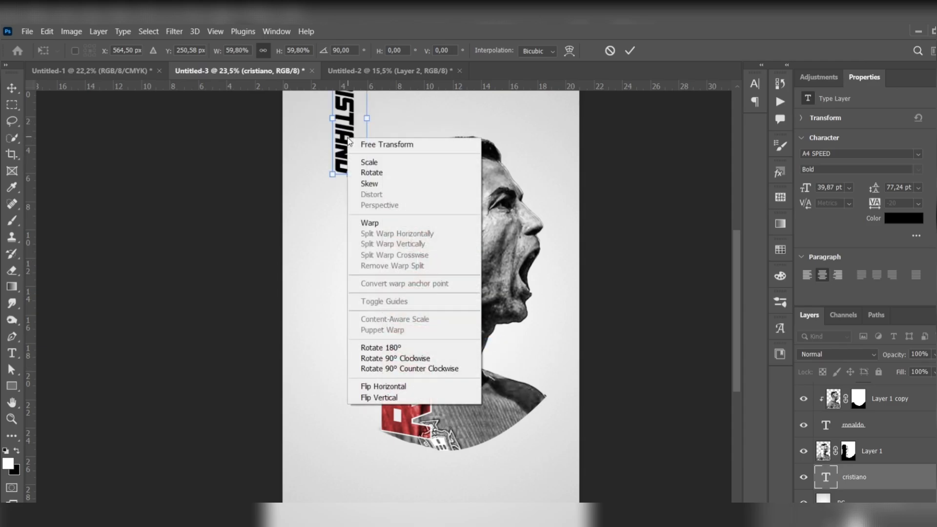
click(339, 135)
key(ctrl+z)
Step: Rotate the CRISTIANO text 90° counterclockwise, place it against the upper outer edge of RONALDO and scale it to 37.76%
right_click(361, 125)
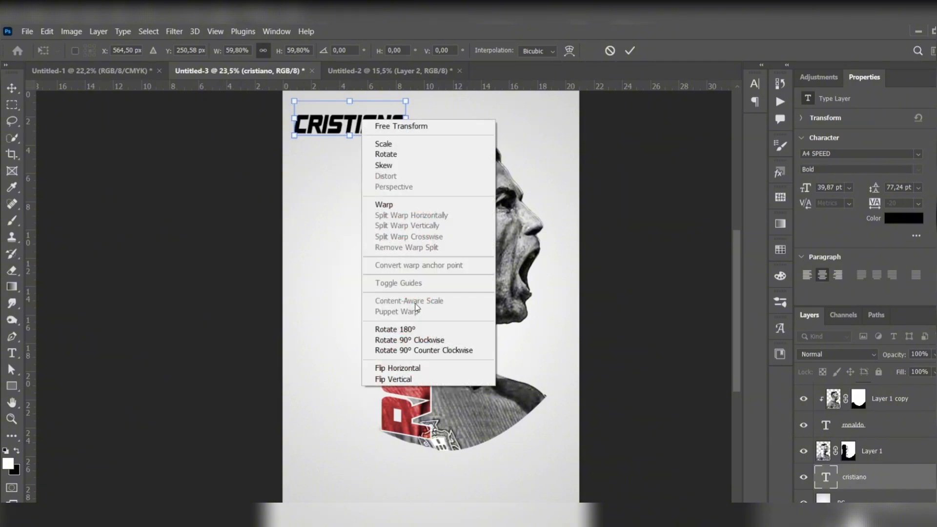
click(418, 349)
drag(359, 169, 374, 284)
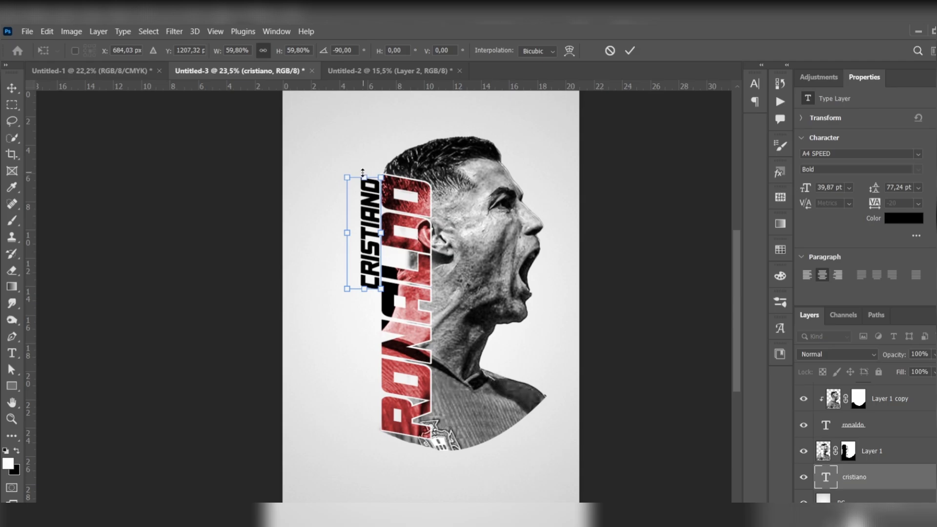
drag(363, 172, 371, 195)
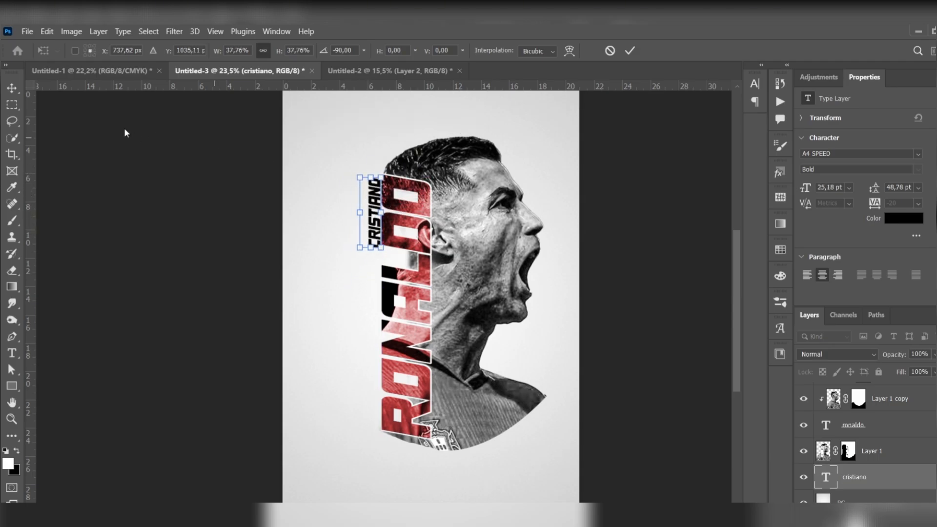
click(12, 88)
Step: Shift the CRISTIANO text slightly away from the RONALDO lettering to leave a small gap, and deselect the text
scroll(375, 209, up, 3)
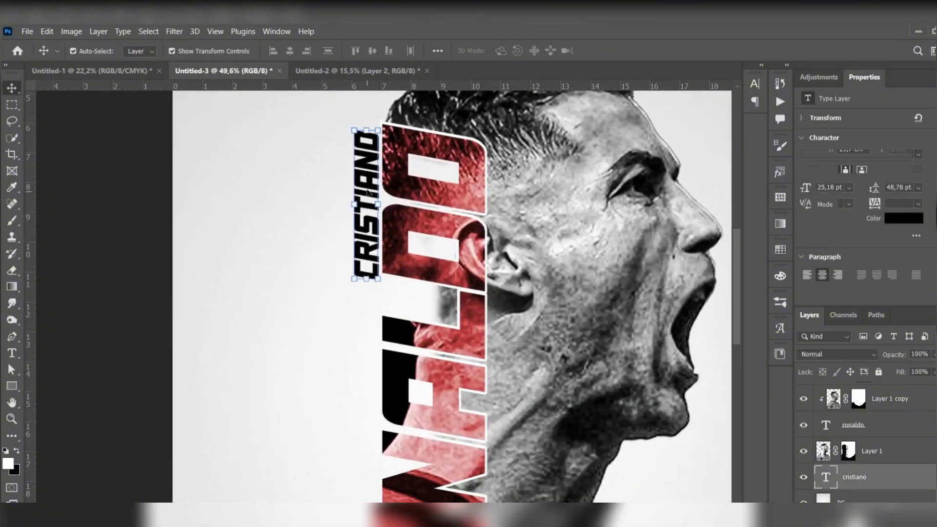
drag(367, 191, 363, 177)
click(254, 168)
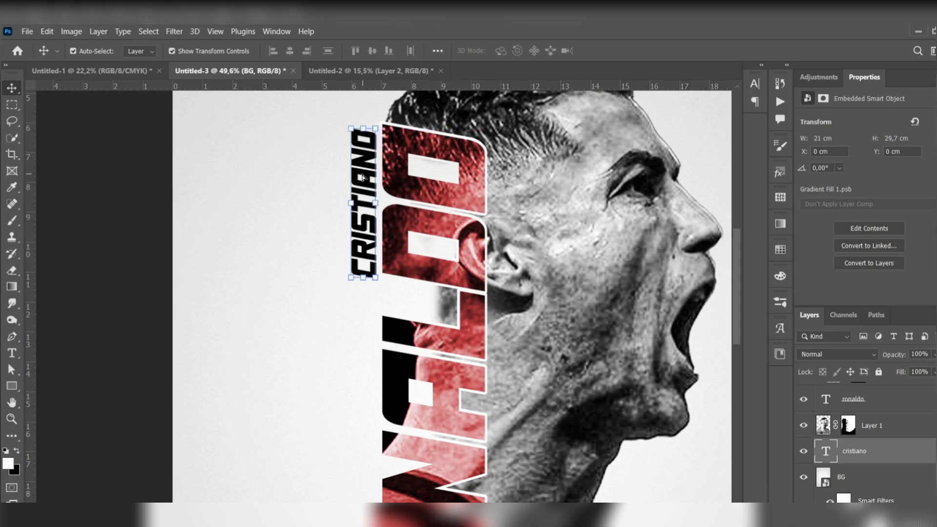
click(305, 188)
Step: Select all layers from cristiano up to Hue/Saturation 1 and move the artwork slightly up and left on the poster
scroll(305, 189, down, 3)
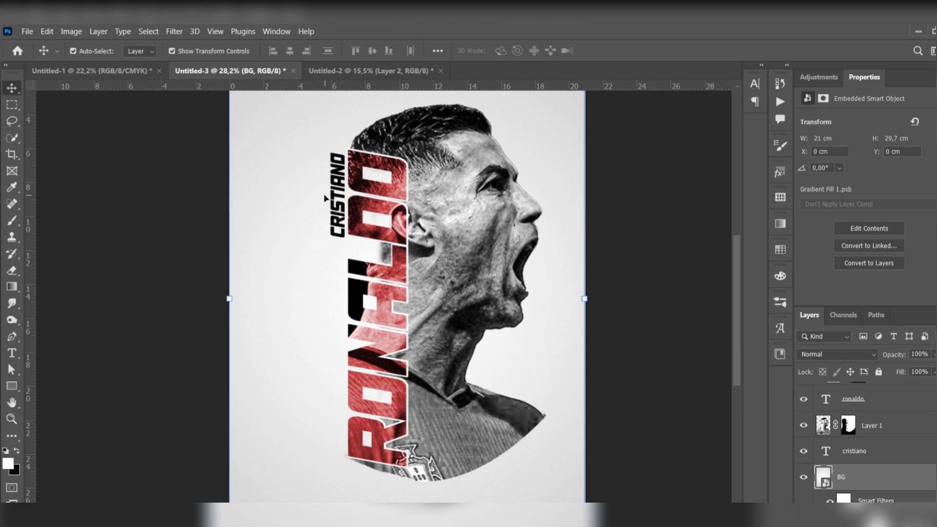
scroll(515, 202, down, 3)
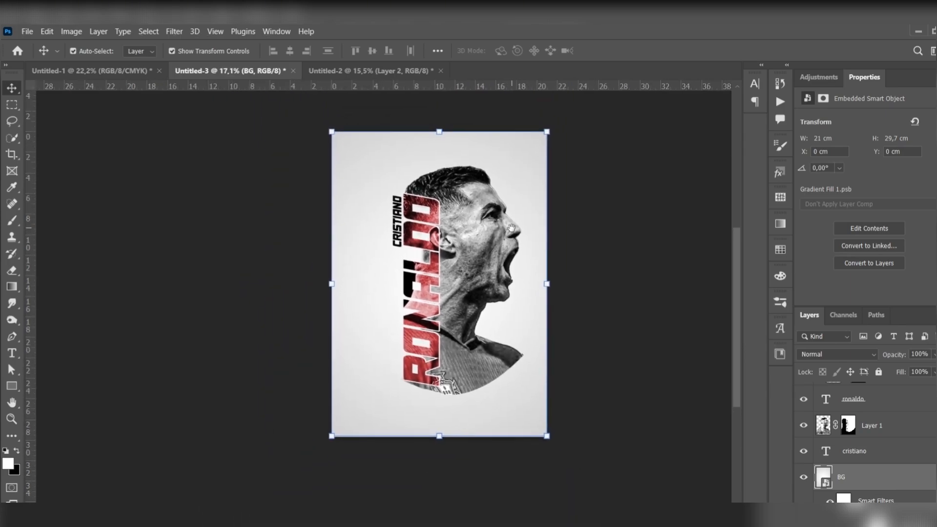
scroll(859, 439, down, 1)
scroll(886, 458, up, 1)
click(895, 451)
scroll(896, 451, up, 2)
shift+click(901, 396)
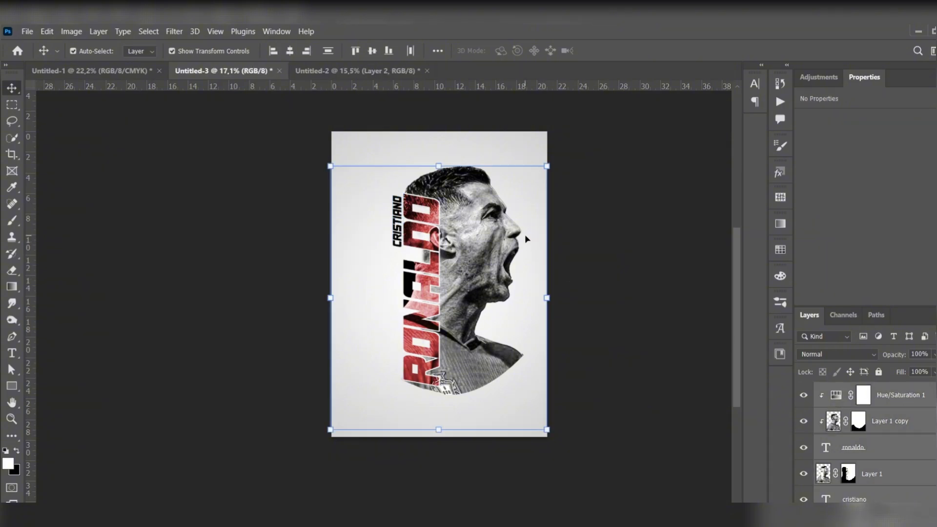
drag(482, 244, 467, 239)
Step: Scale the selected artwork to 111.63% and recenter it on the poster
key(ctrl+t)
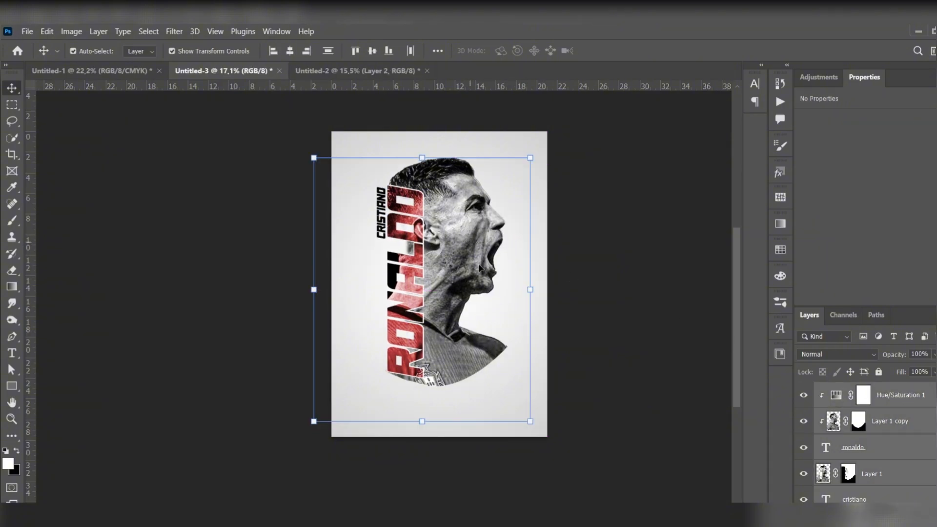
drag(532, 420, 556, 445)
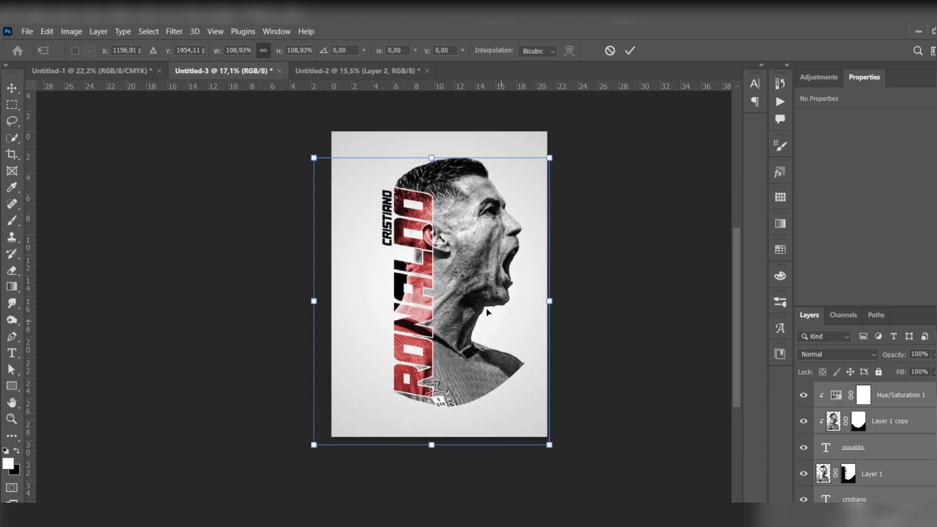
drag(485, 275, 477, 278)
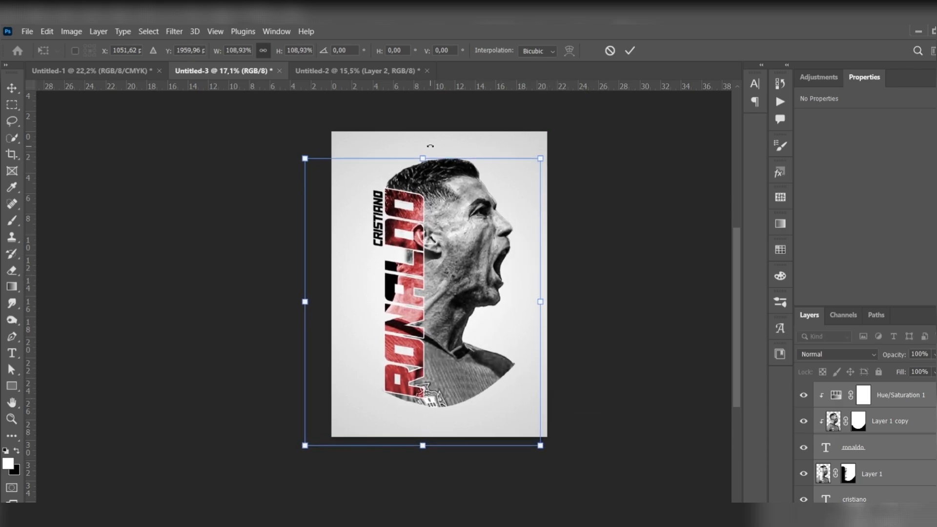
drag(425, 155, 427, 147)
mouse_move(456, 322)
mouse_down()
mouse_move(459, 329)
mouse_move(452, 326)
mouse_up()
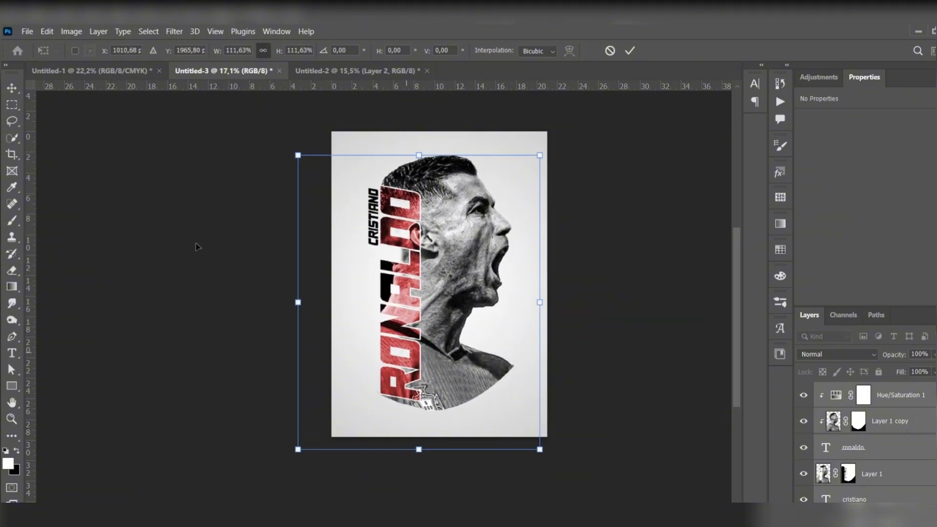
key(Return)
scroll(469, 261, up, 3)
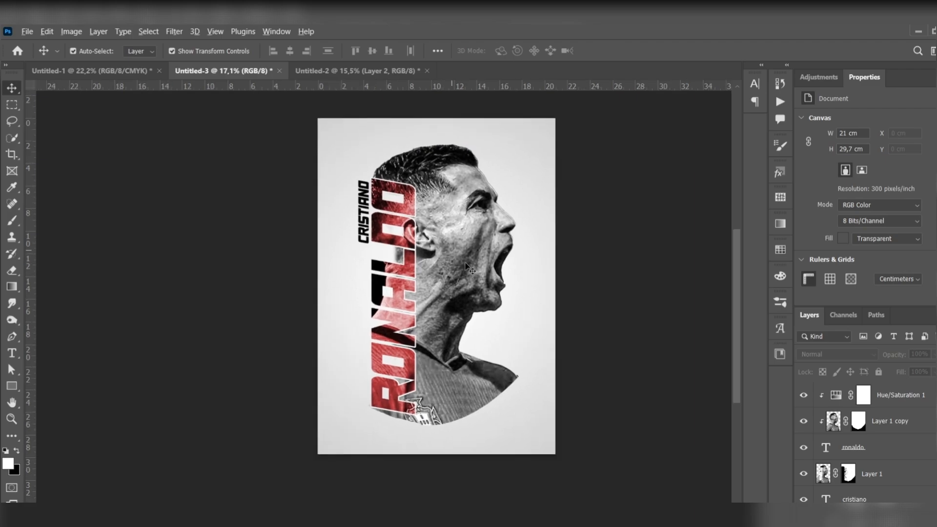
drag(470, 261, 478, 268)
scroll(476, 267, down, 1)
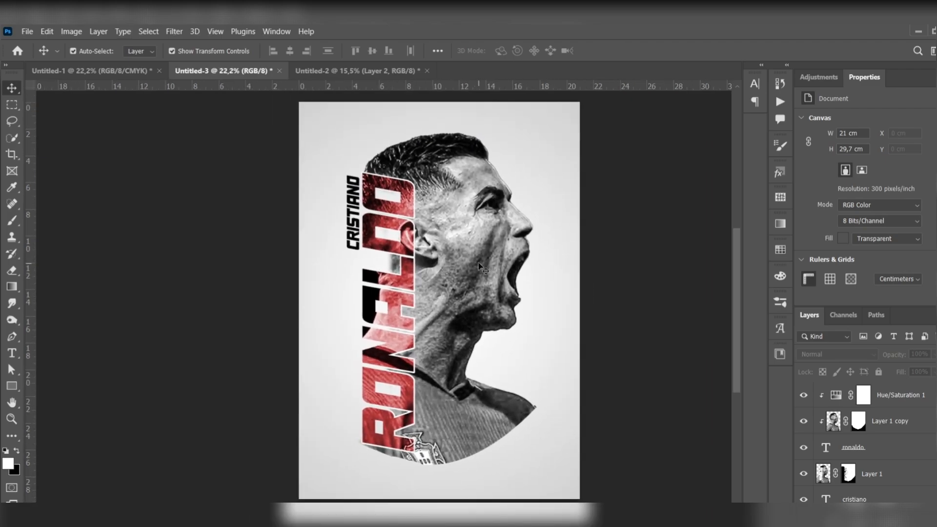